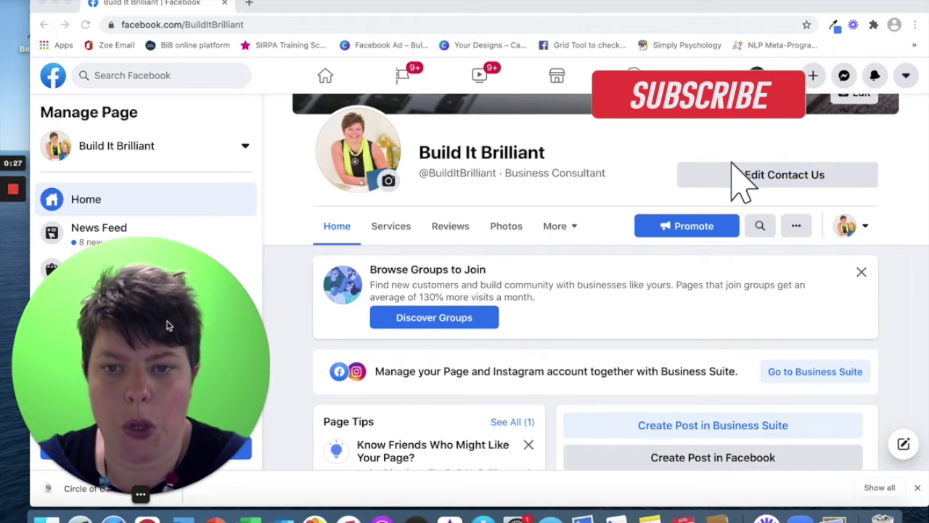
# Step: Open the Build It Brilliant page's Templates and Tabs settings through the More menu and Settings
pyautogui.scroll(3, 308, 220)
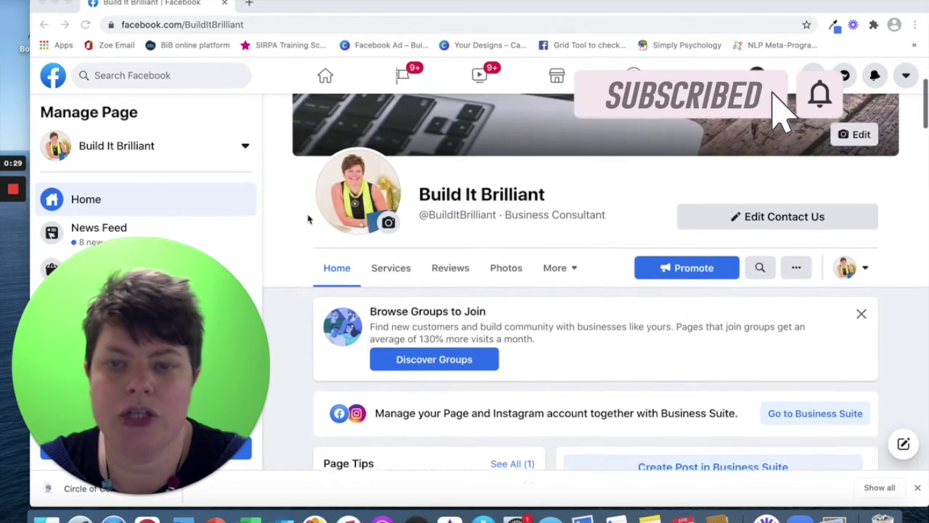
pyautogui.scroll(-3, 308, 219)
pyautogui.scroll(-1, 308, 219)
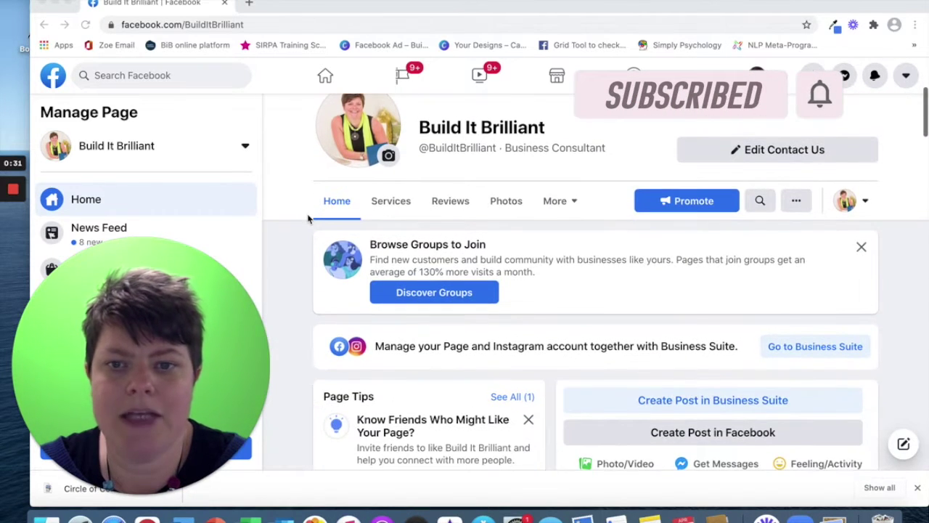
pyautogui.click(558, 203)
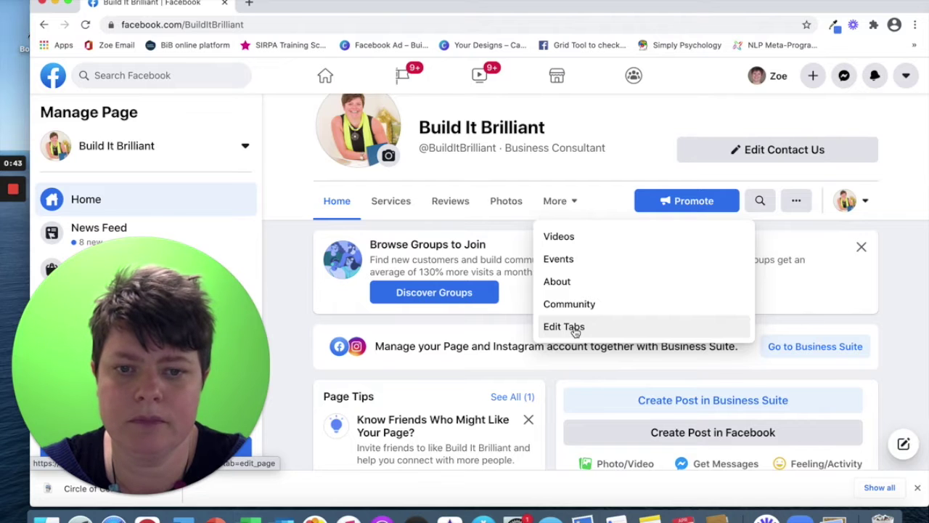
pyautogui.moveTo(141, 366); pyautogui.dragTo(731, 320)
pyautogui.scroll(-5, 155, 324)
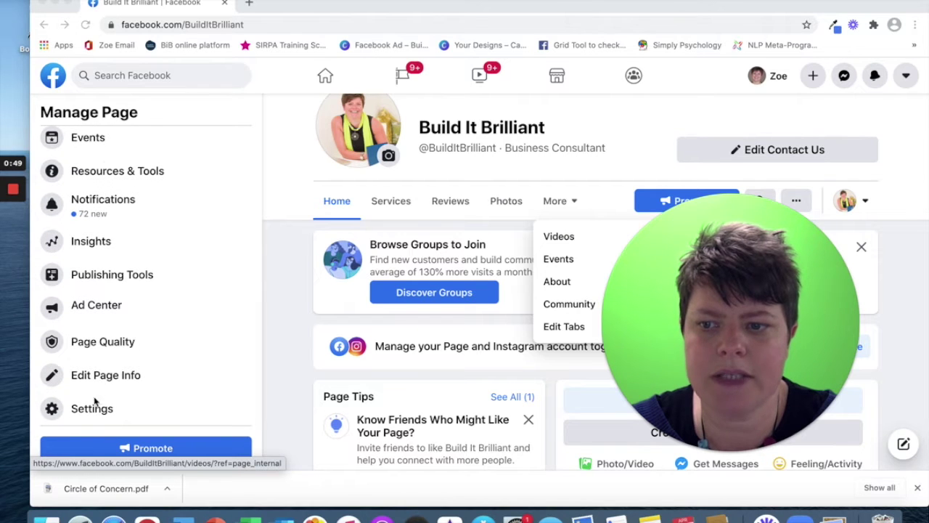
pyautogui.click(90, 408)
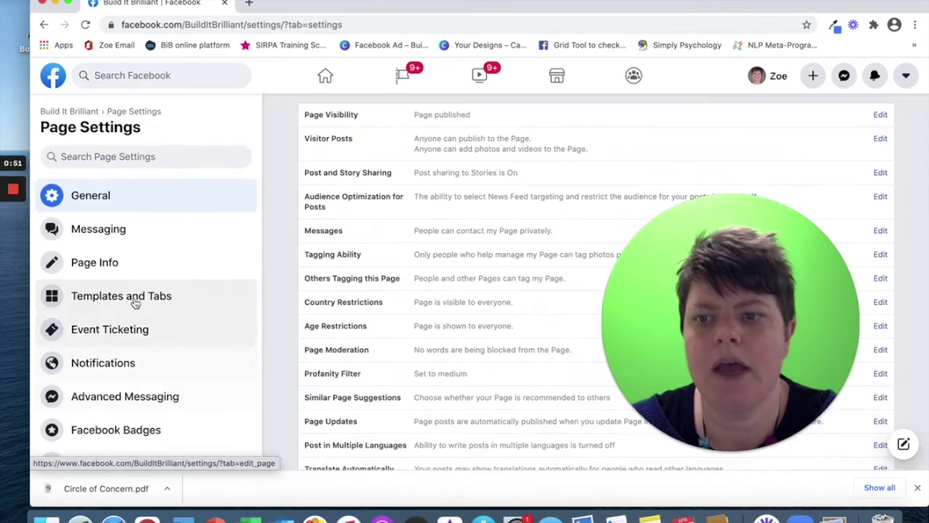
pyautogui.click(136, 299)
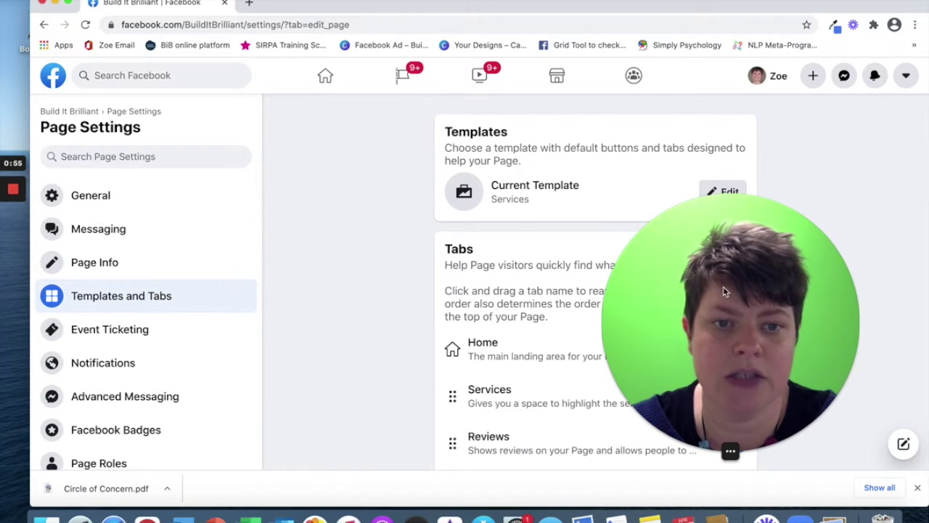
pyautogui.moveTo(724, 287); pyautogui.dragTo(187, 290)
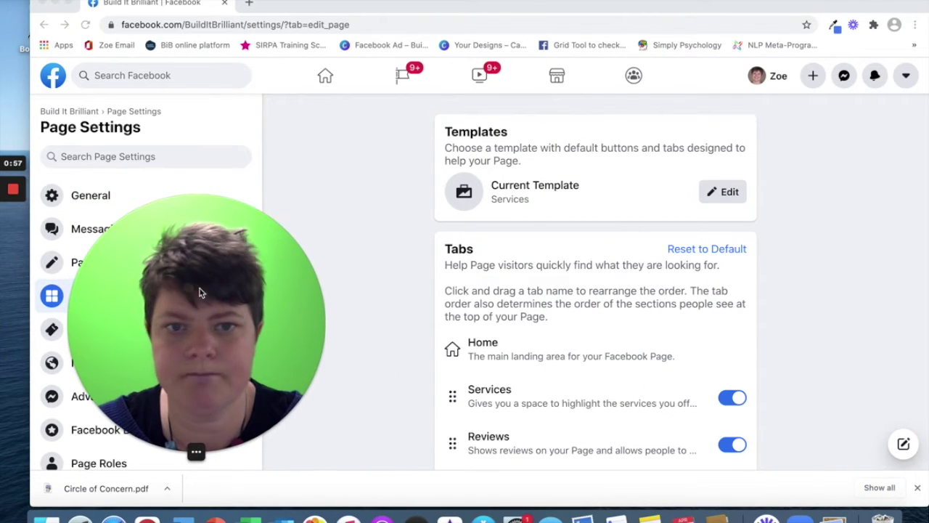
pyautogui.scroll(-1, 431, 225)
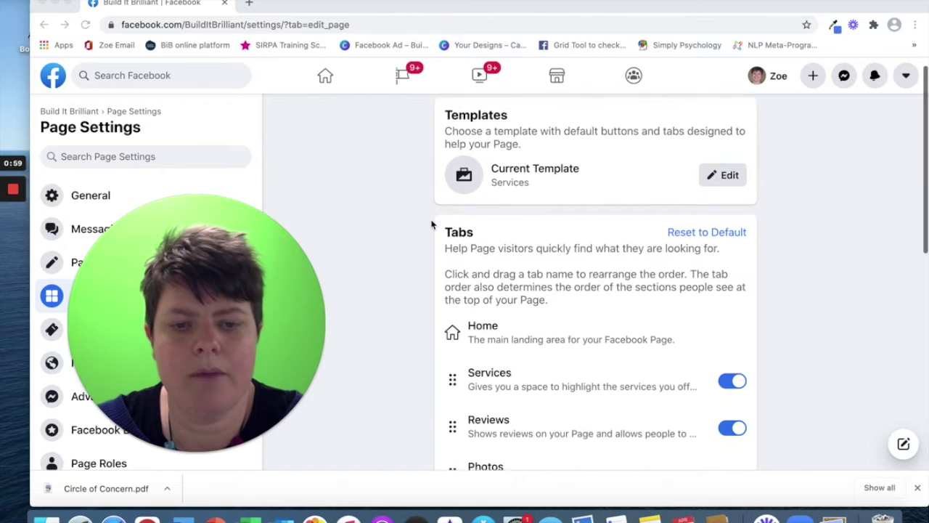
pyautogui.scroll(-3, 431, 225)
pyautogui.scroll(1, 432, 225)
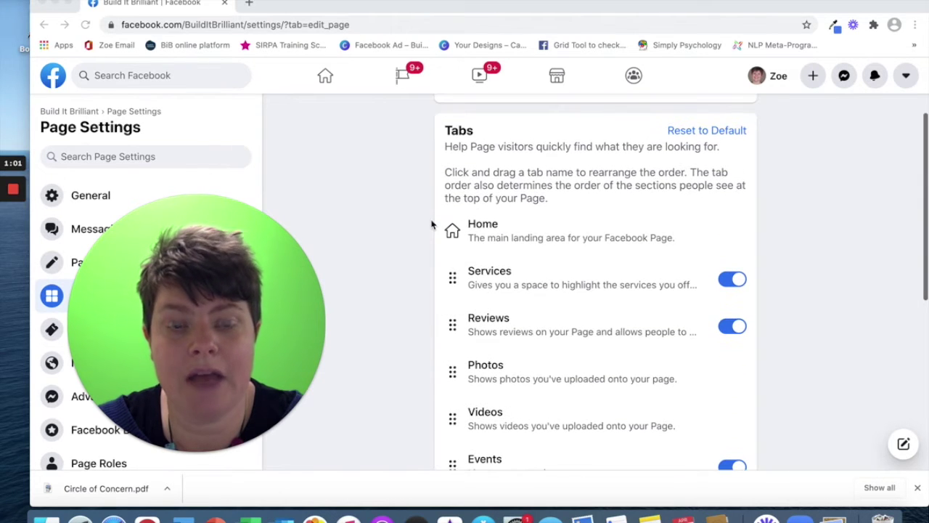
pyautogui.scroll(-3, 431, 225)
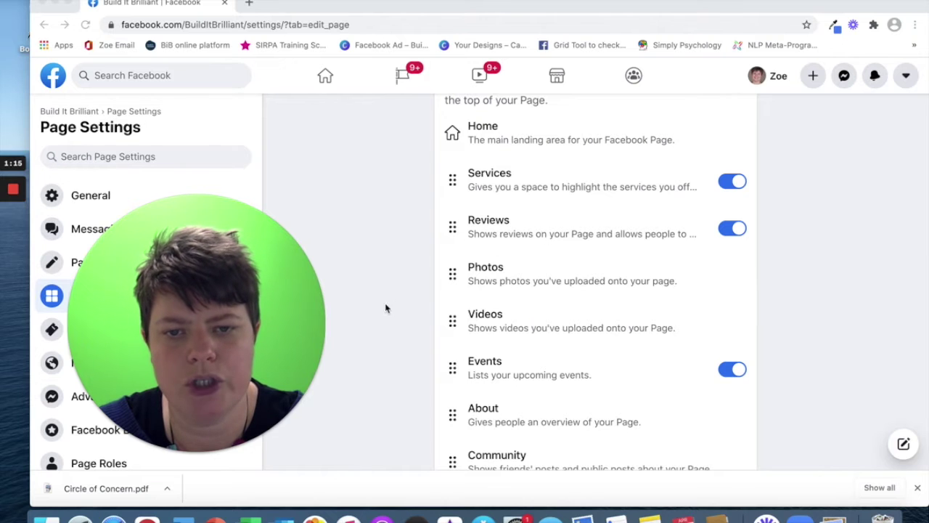
pyautogui.scroll(-8, 405, 351)
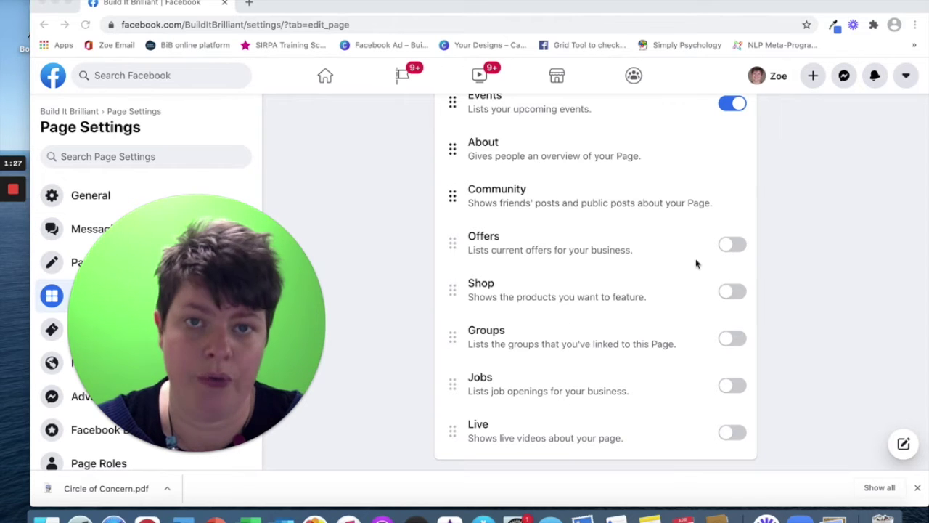
pyautogui.scroll(10, 562, 315)
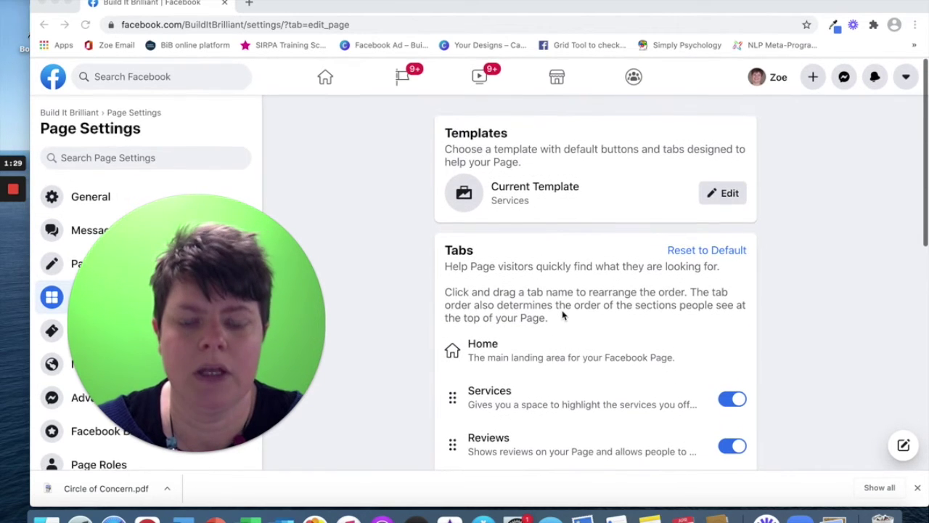
pyautogui.click(727, 194)
pyautogui.click(727, 194)
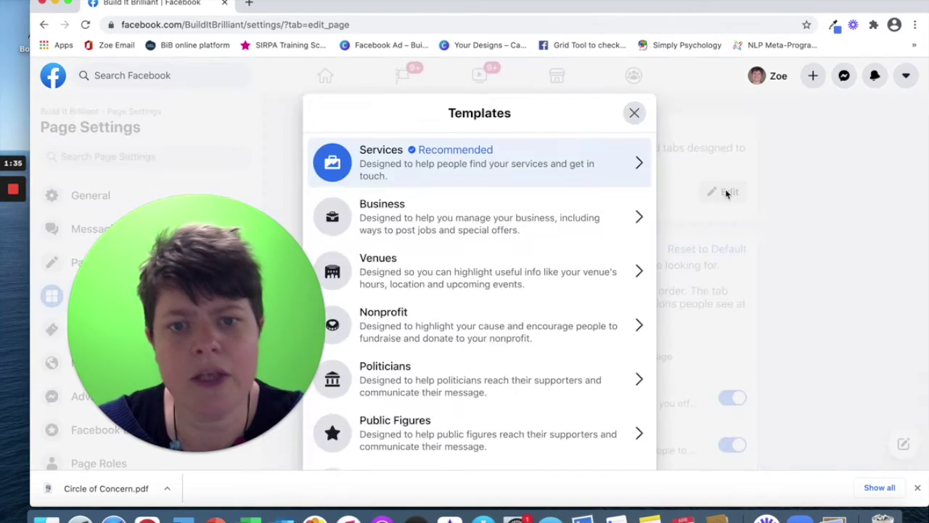
pyautogui.scroll(-5, 484, 247)
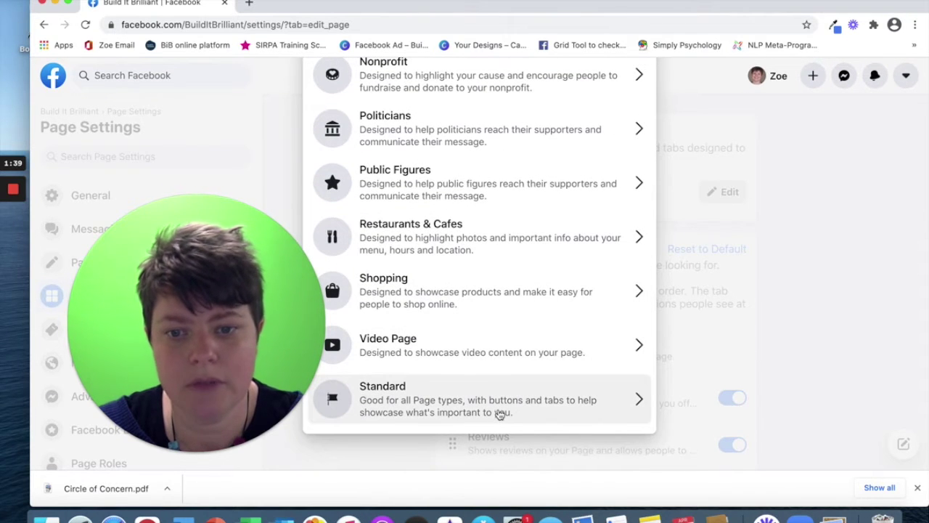
pyautogui.scroll(5, 499, 414)
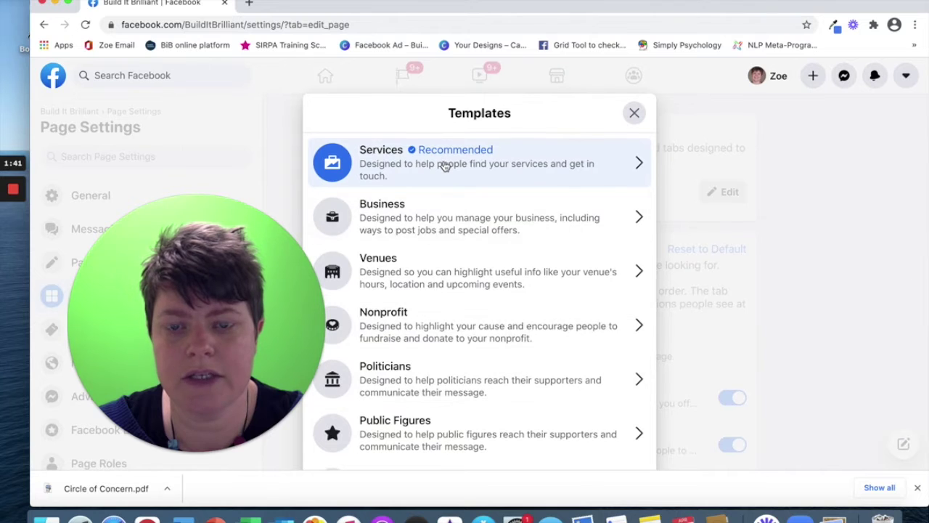
pyautogui.click(453, 234)
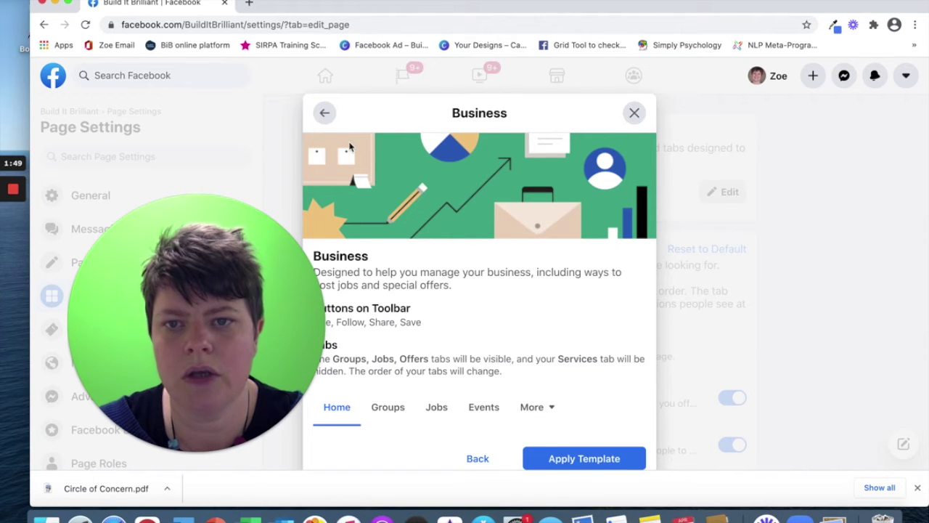
pyautogui.click(325, 113)
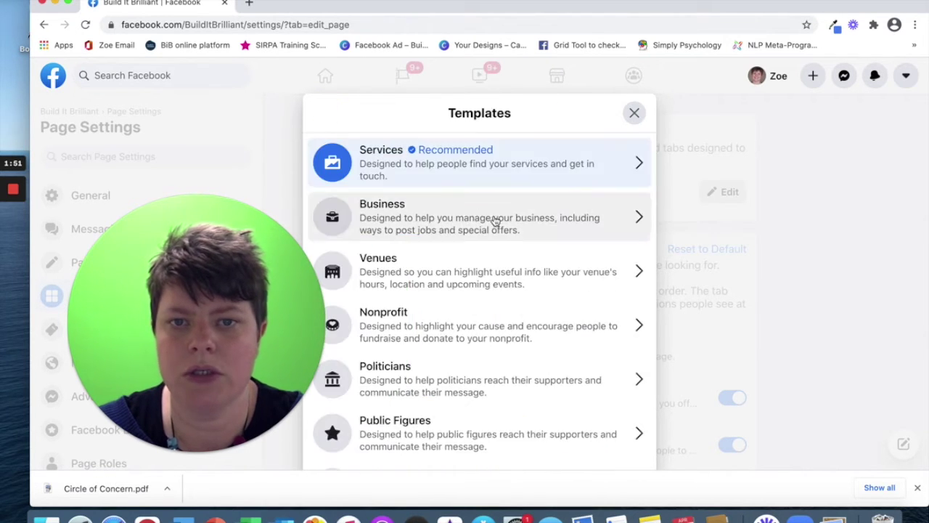
pyautogui.scroll(-5, 479, 317)
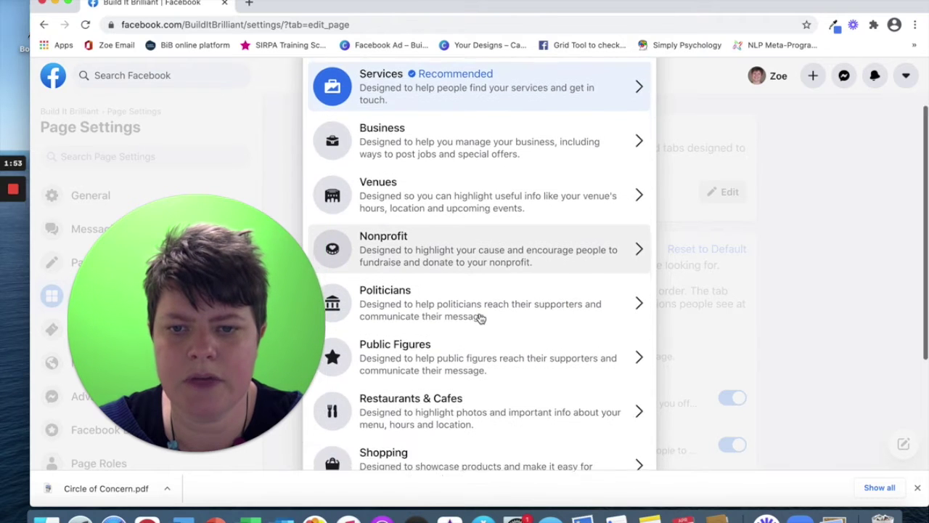
pyautogui.scroll(5, 481, 318)
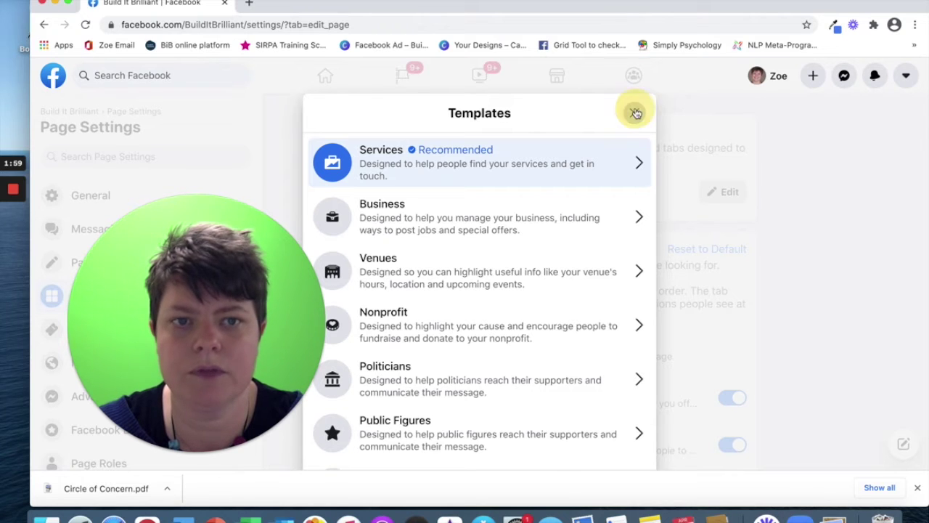
pyautogui.click(634, 112)
pyautogui.moveTo(221, 285); pyautogui.dragTo(678, 273)
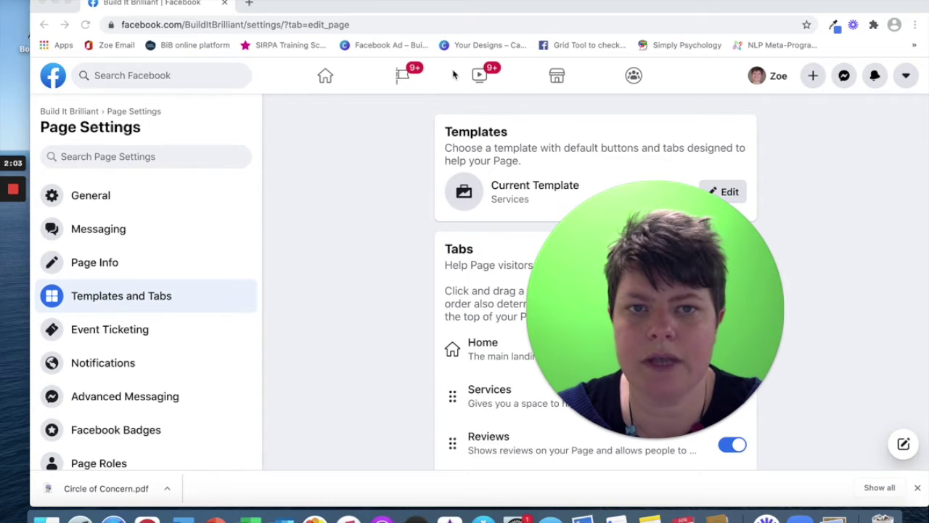
# Step: Go to Groups and open BiB Test/Demo Group from Groups You Manage
pyautogui.click(633, 76)
pyautogui.click(633, 77)
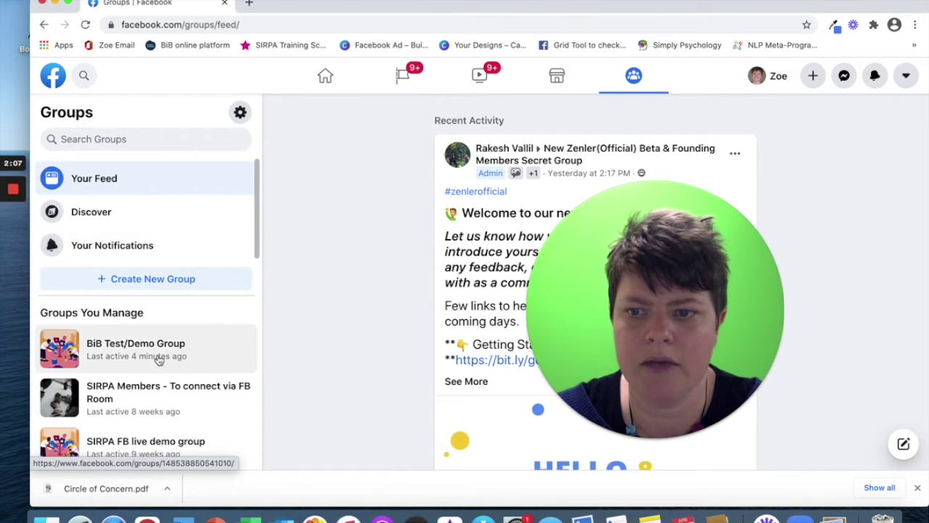
pyautogui.click(159, 361)
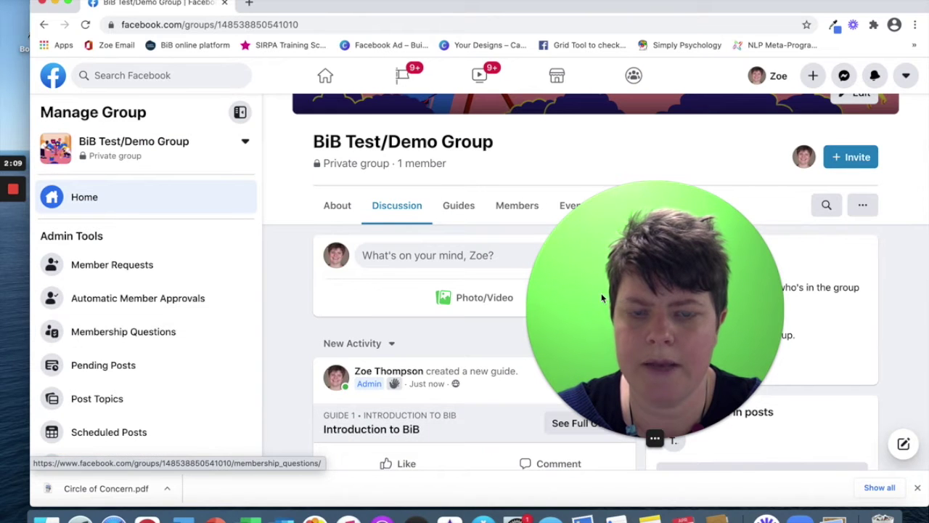
# Step: Open the BiB Test/Demo Group's settings page from the Manage Group sidebar
pyautogui.moveTo(629, 280); pyautogui.dragTo(131, 305)
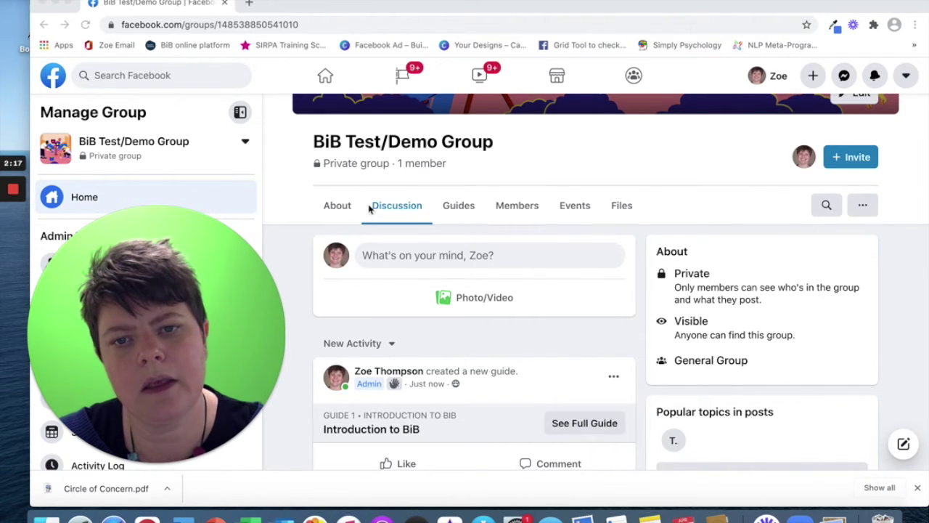
pyautogui.moveTo(165, 329); pyautogui.dragTo(574, 293)
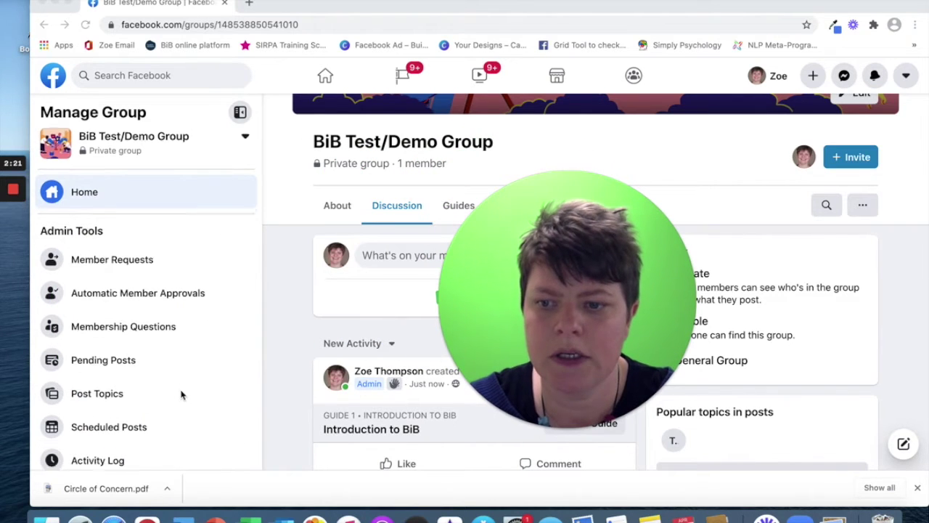
pyautogui.scroll(-3, 183, 394)
pyautogui.scroll(-2, 182, 394)
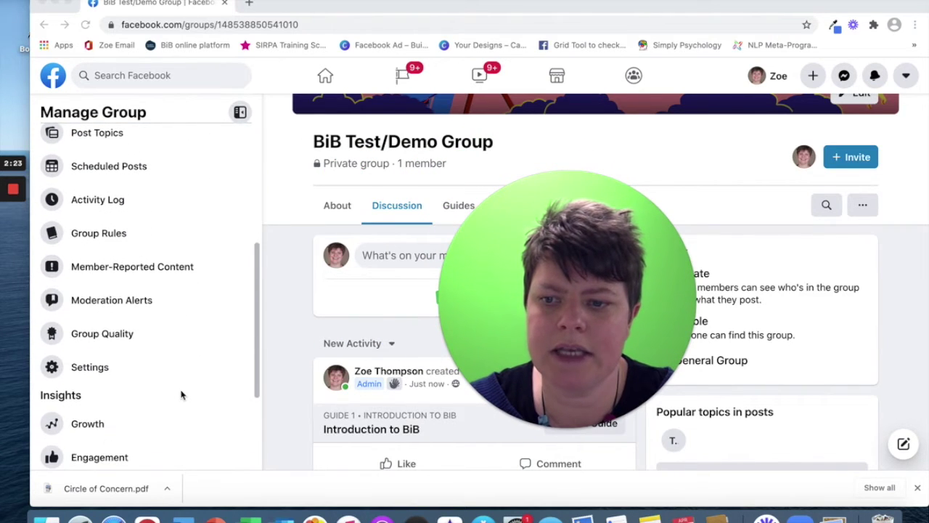
pyautogui.click(92, 367)
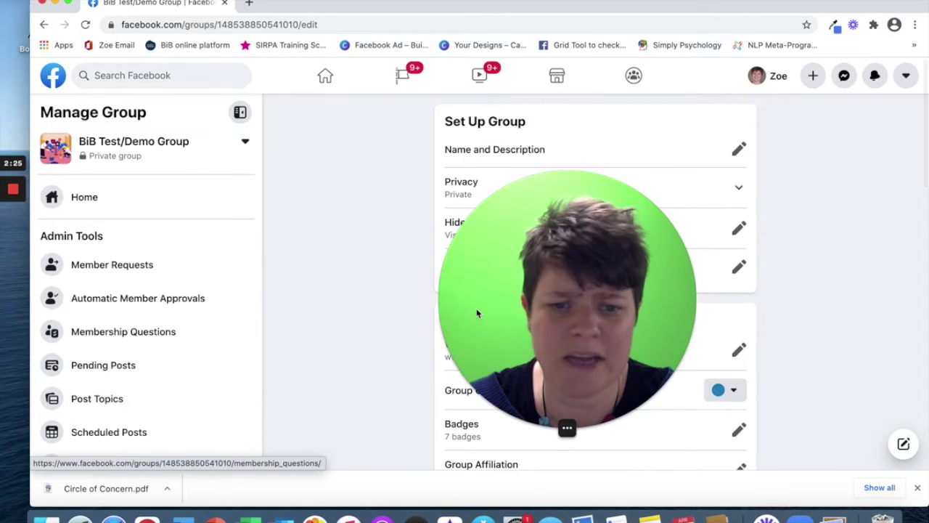
# Step: Review Add Extra Features, with Guides on and progress tracking, and start editing the Group Type
pyautogui.moveTo(564, 284); pyautogui.dragTo(193, 290)
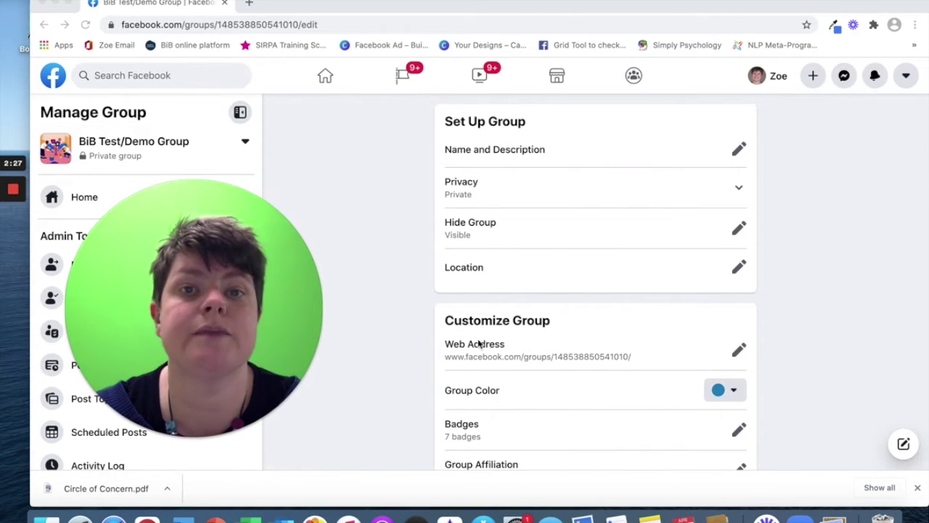
pyautogui.scroll(-3, 535, 356)
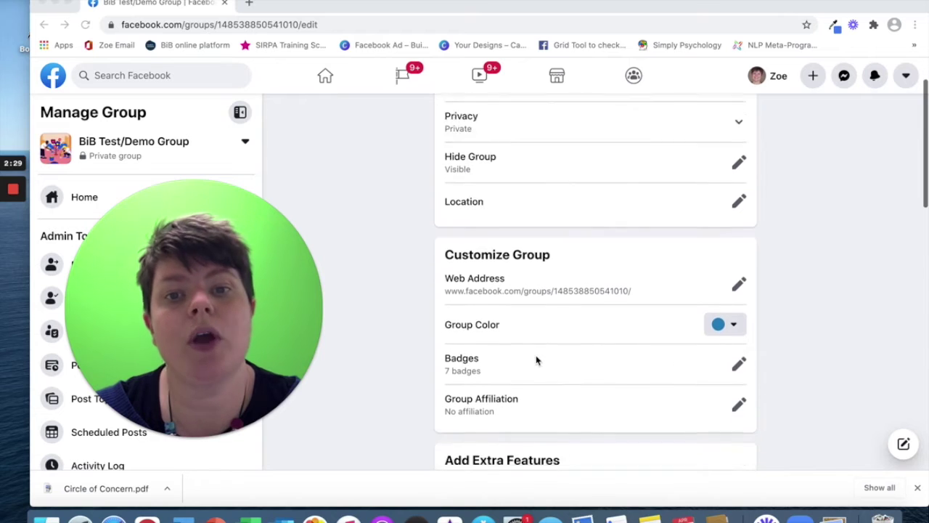
pyautogui.scroll(-5, 536, 360)
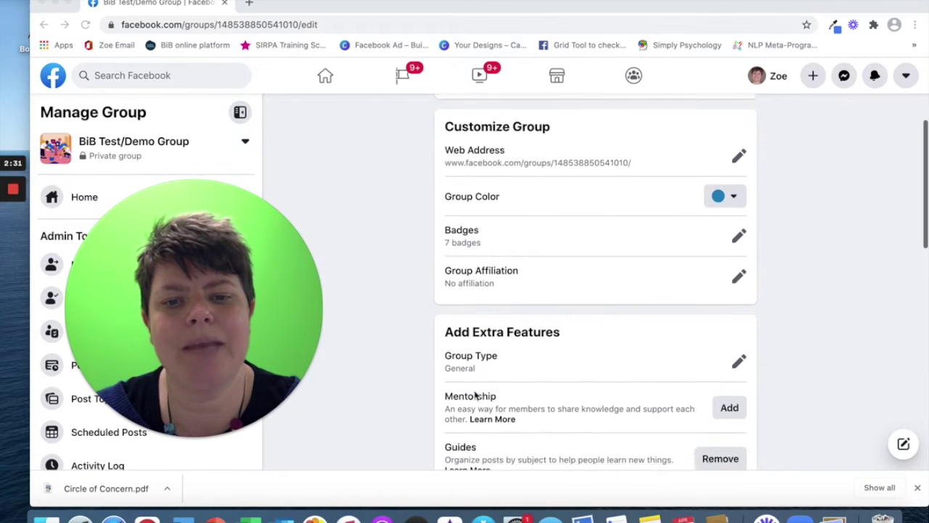
pyautogui.scroll(-3, 475, 394)
pyautogui.scroll(-3, 540, 370)
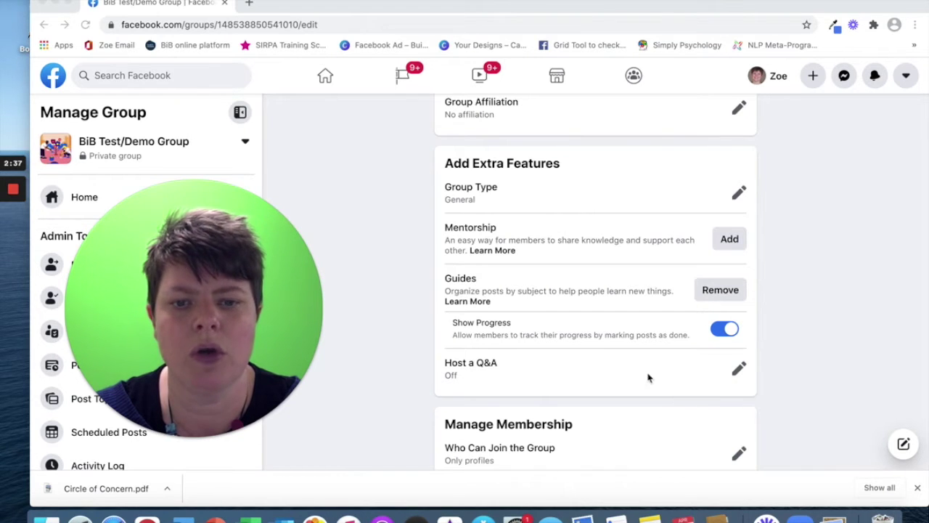
pyautogui.scroll(-1, 643, 373)
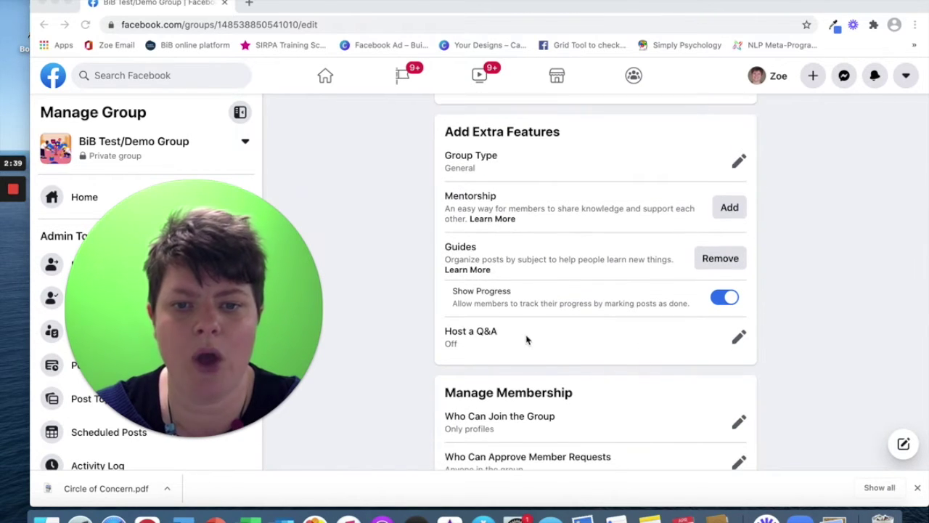
pyautogui.scroll(-3, 527, 340)
pyautogui.scroll(2, 527, 340)
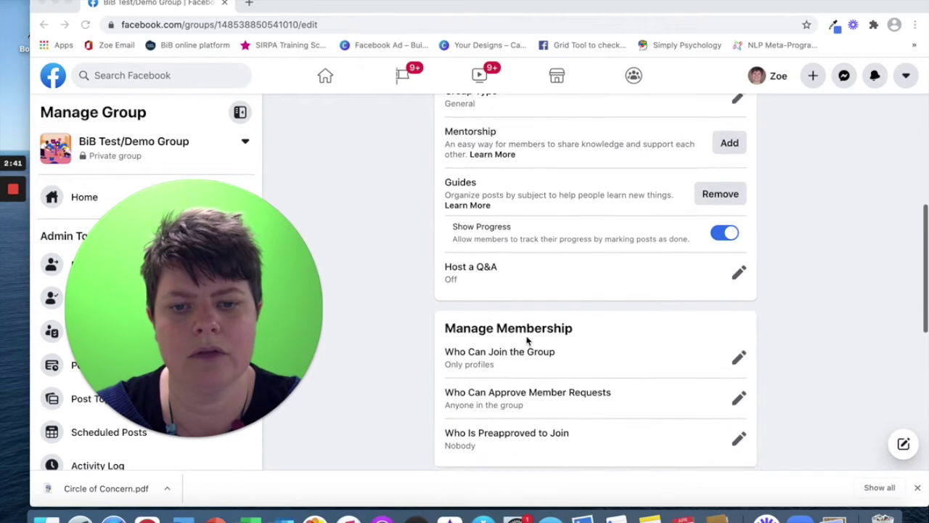
pyautogui.scroll(-2, 527, 339)
pyautogui.scroll(4, 527, 340)
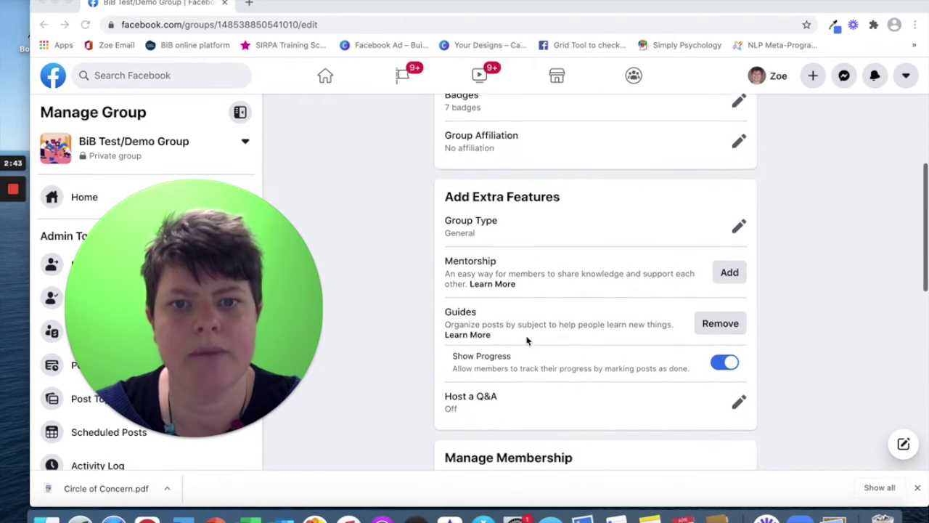
pyautogui.scroll(1, 528, 340)
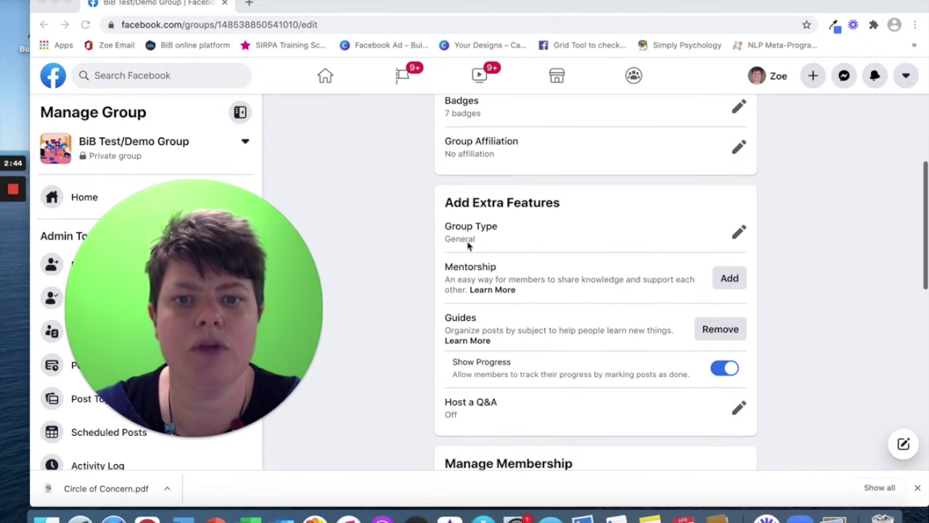
pyautogui.click(739, 232)
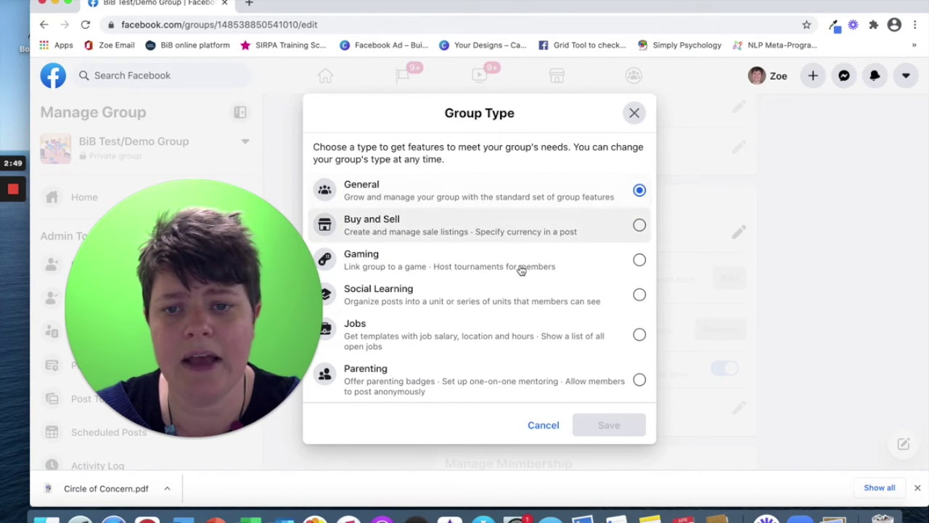
# Step: Change the group type to Social Learning, save it, and return to the group's Home page
pyautogui.click(640, 294)
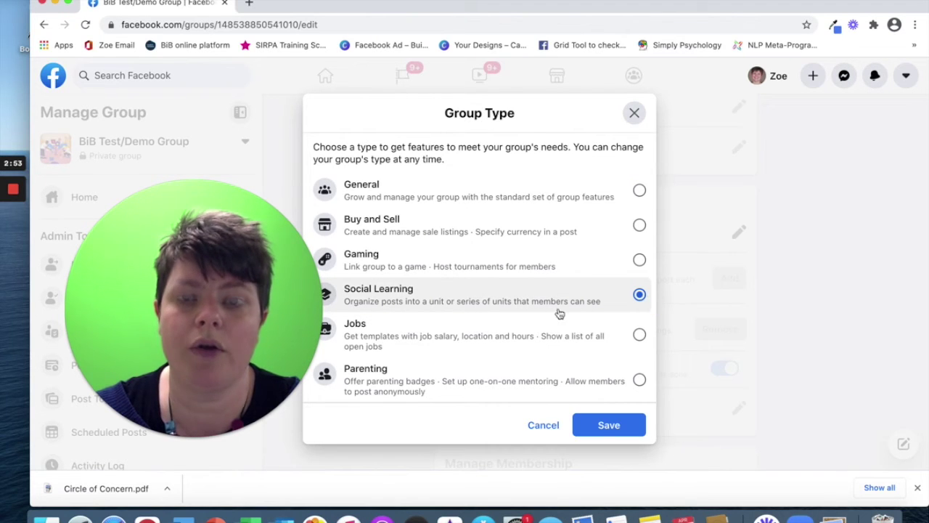
pyautogui.click(617, 424)
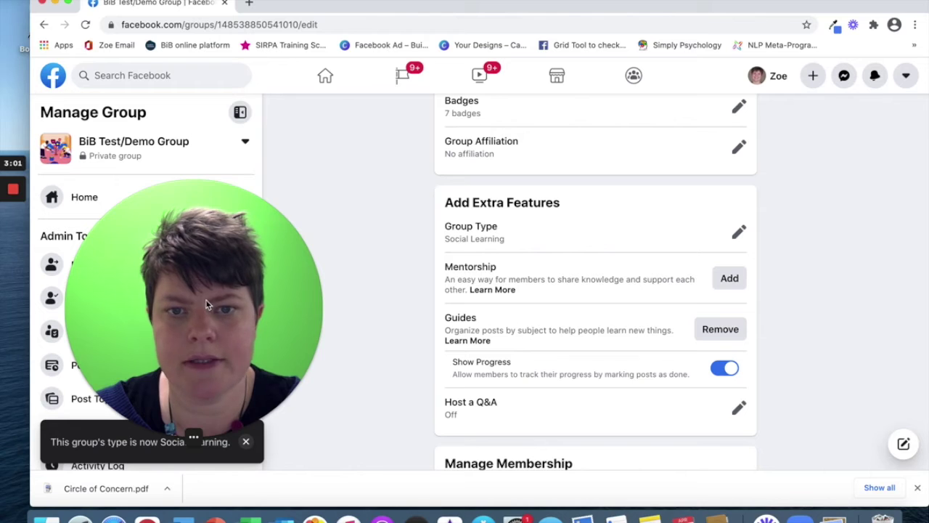
pyautogui.moveTo(207, 287); pyautogui.dragTo(672, 293)
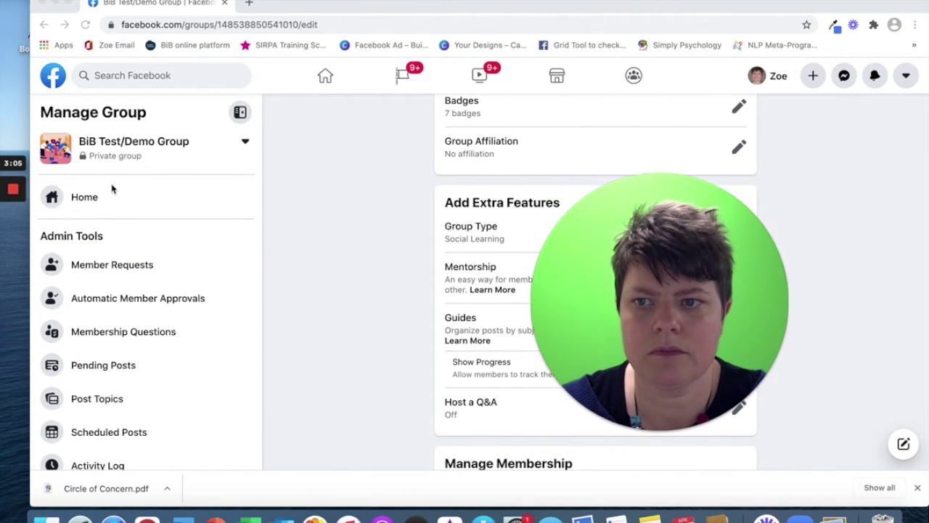
pyautogui.click(78, 205)
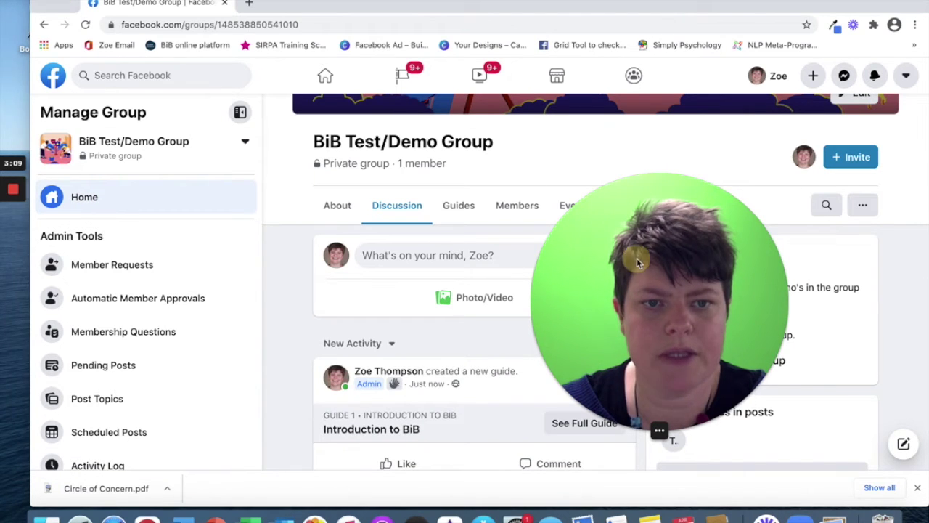
# Step: Browse the Discussion feed and the Files list showing Circle of Concern.pdf, then view Guides
pyautogui.moveTo(637, 262); pyautogui.dragTo(792, 303)
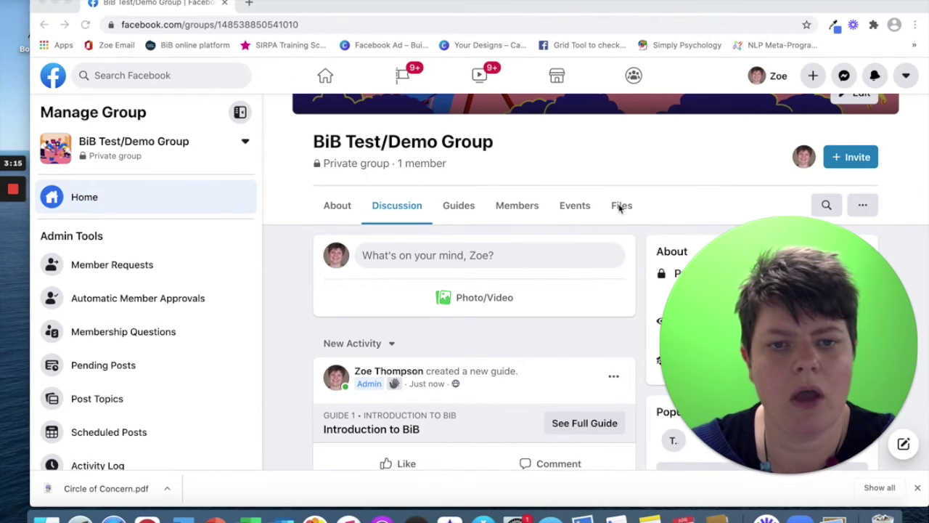
pyautogui.scroll(-2, 486, 299)
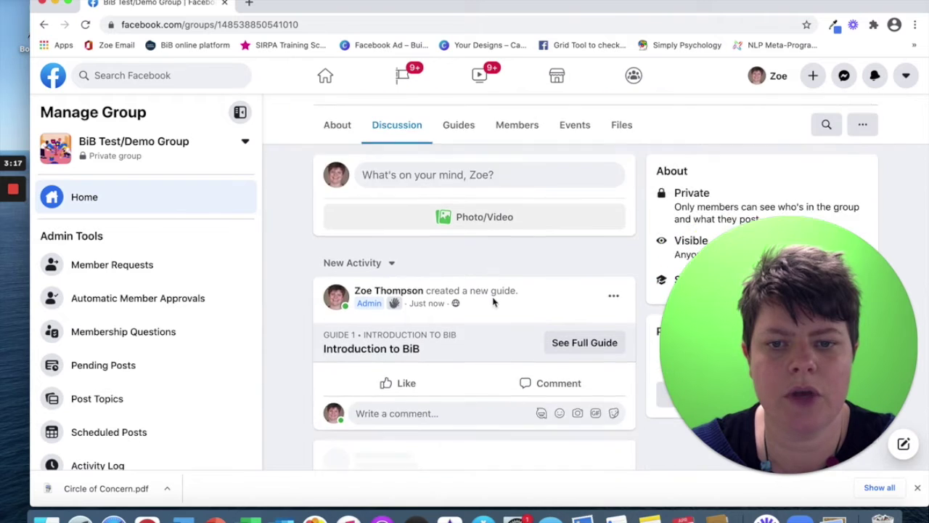
pyautogui.scroll(-6, 492, 300)
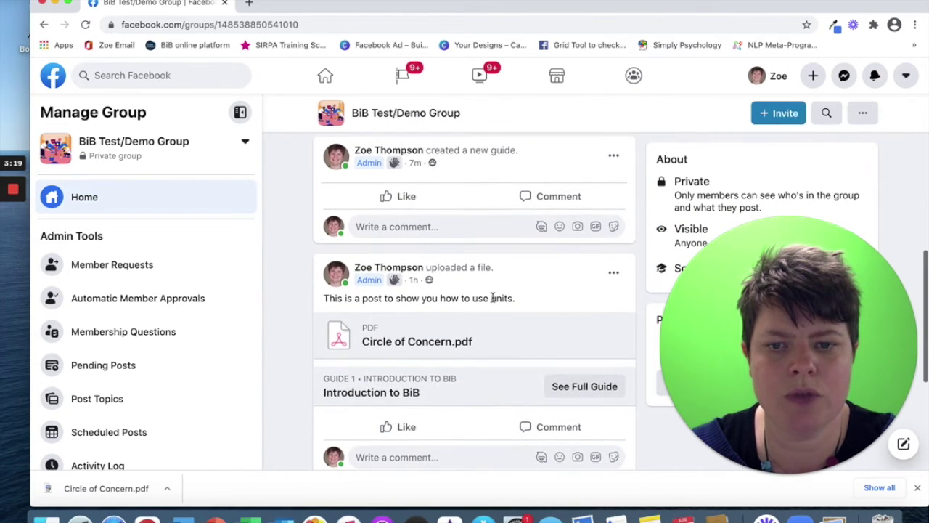
pyautogui.scroll(10, 491, 347)
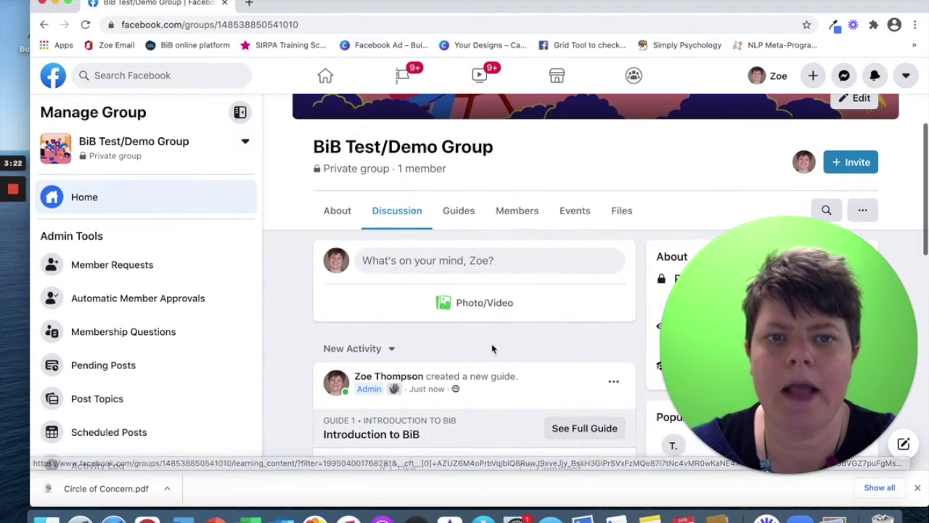
pyautogui.click(623, 211)
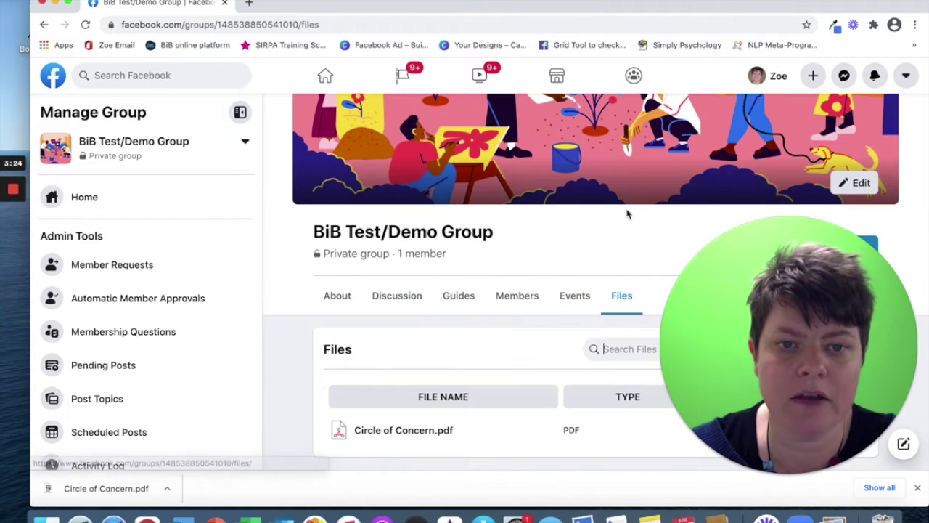
pyautogui.click(466, 303)
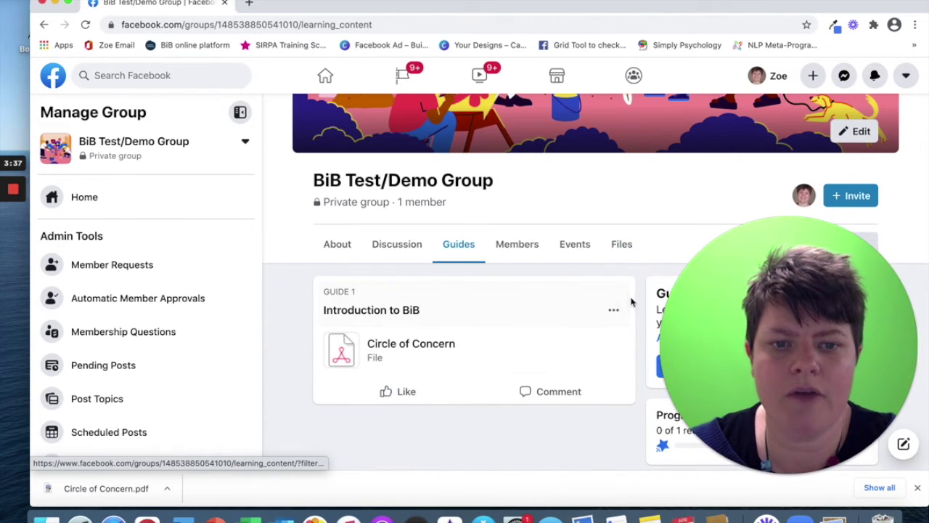
# Step: Remove the 'Introduction to BiB' guide and reload the group's Guides page
pyautogui.click(615, 311)
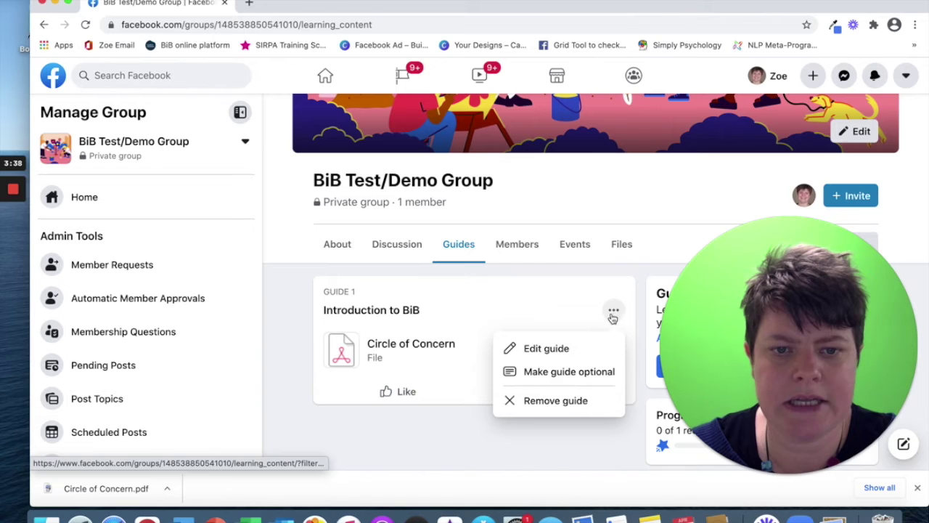
pyautogui.click(589, 400)
pyautogui.click(588, 303)
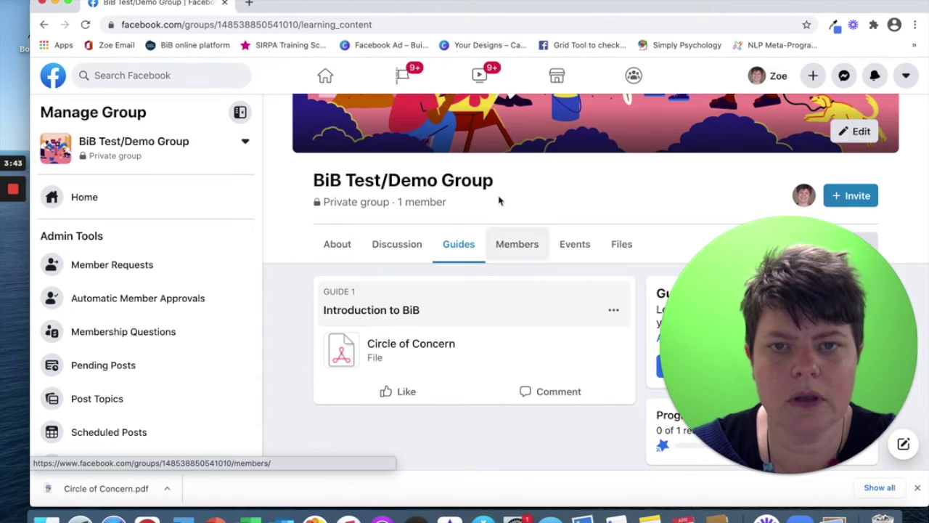
pyautogui.click(410, 28)
pyautogui.press('Return')
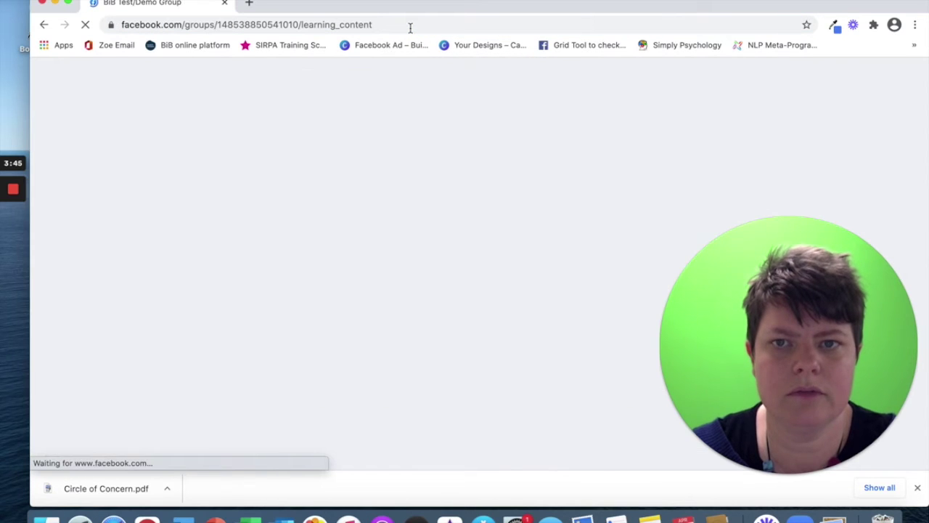
pyautogui.scroll(-1, 506, 391)
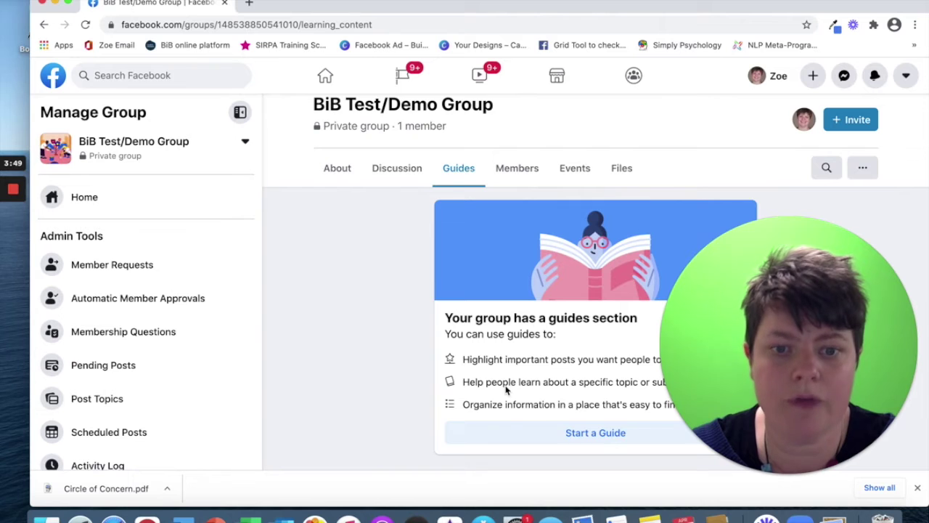
# Step: Create the guide 'Module 1 - Getting Started' with its 'All the tools…' description, and save it
pyautogui.click(564, 432)
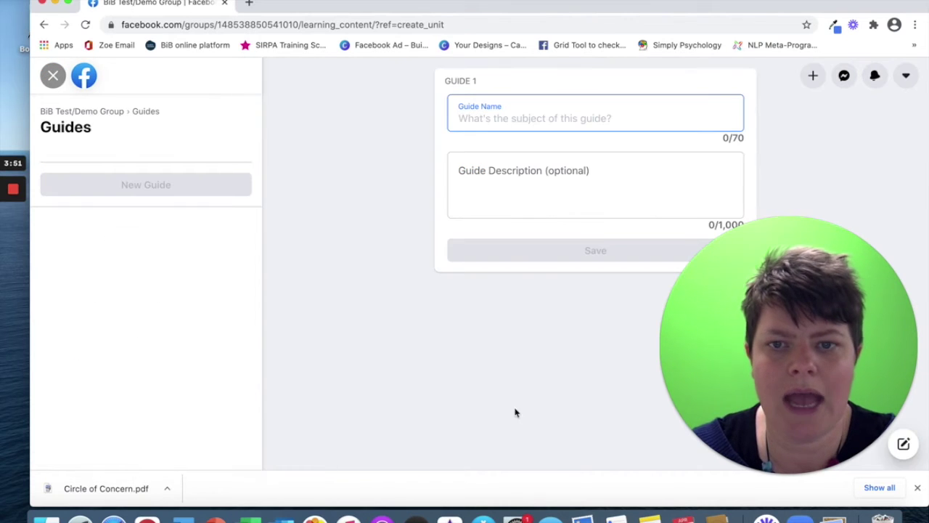
pyautogui.write('Module 1 - Getting Started')
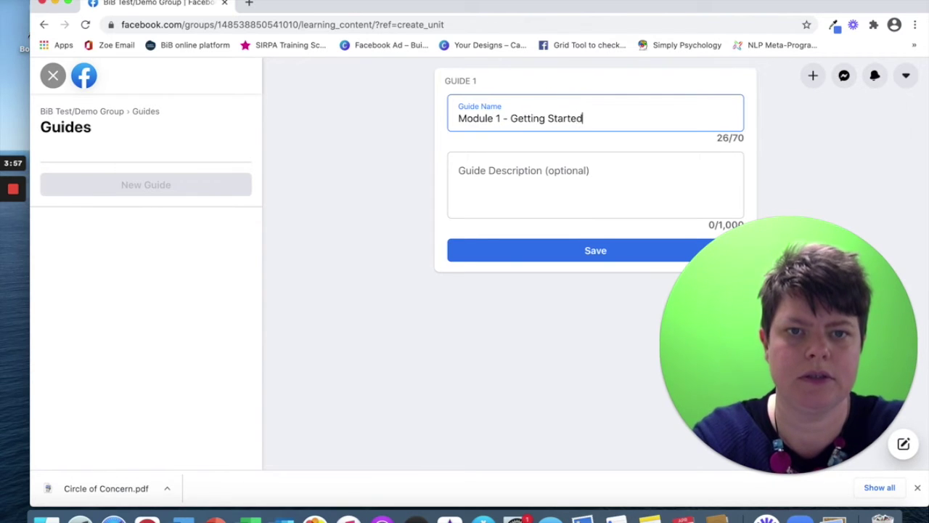
pyautogui.click(478, 175)
pyautogui.write('All the tools you need to get started, all in one place.')
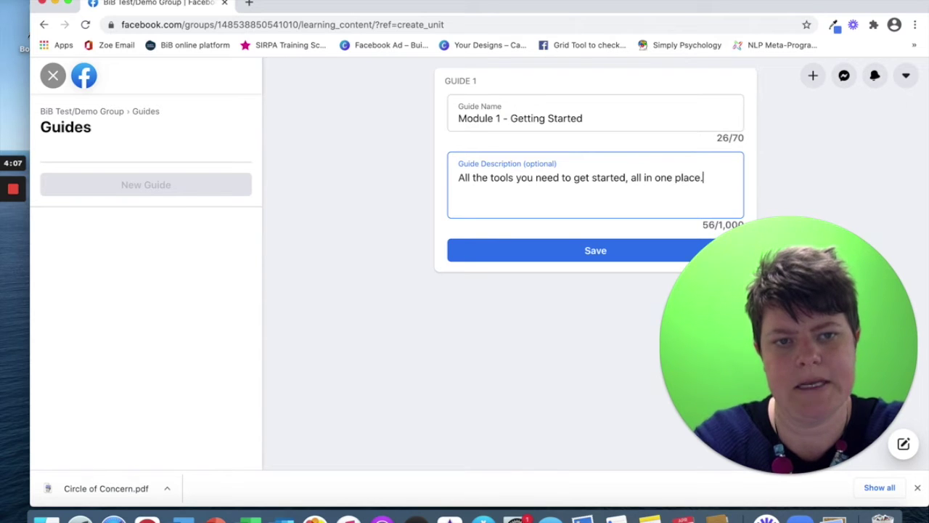
pyautogui.click(506, 246)
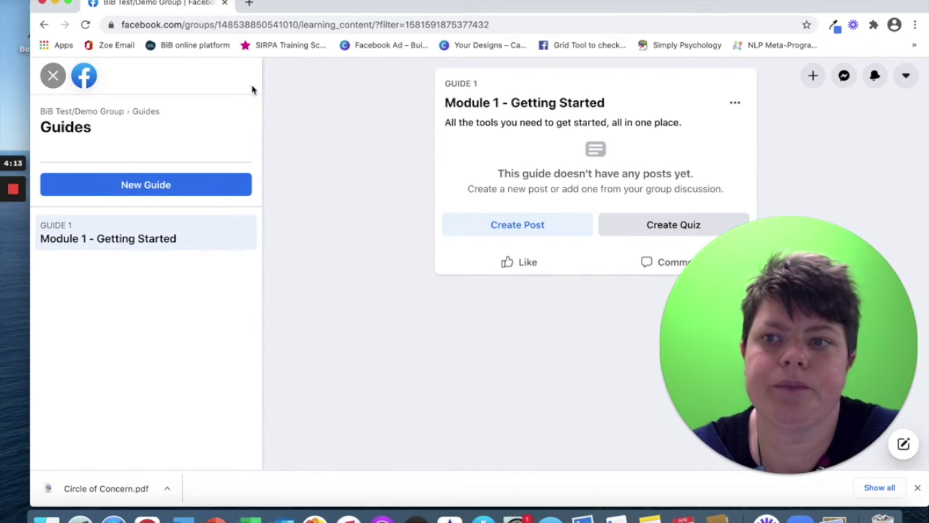
pyautogui.click(66, 112)
# Step: Add the Circle of Concern post to the Module 1 - Getting Started guide
pyautogui.scroll(-10, 365, 299)
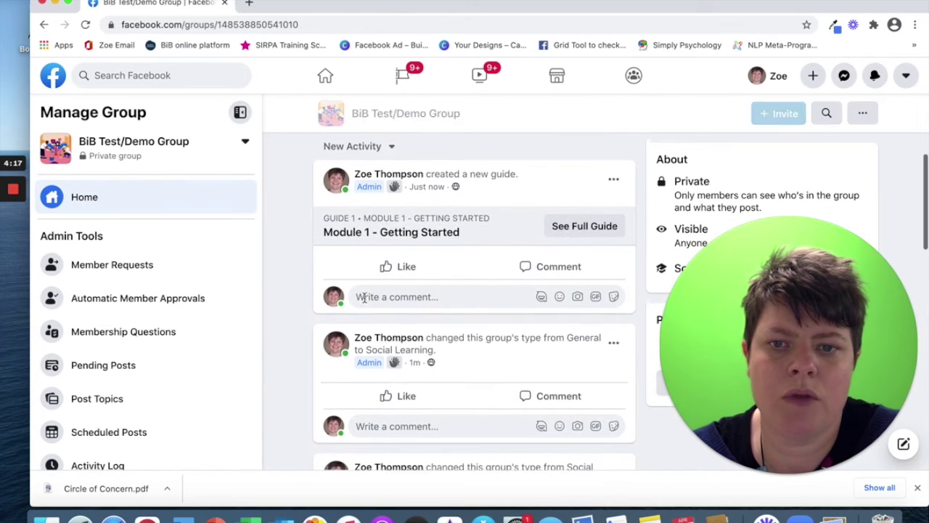
pyautogui.scroll(-8, 364, 299)
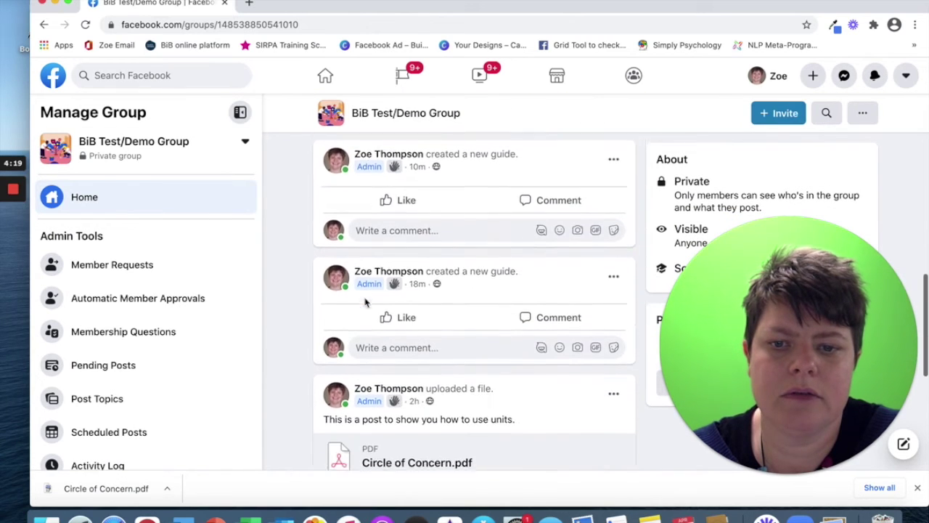
pyautogui.scroll(-1, 365, 301)
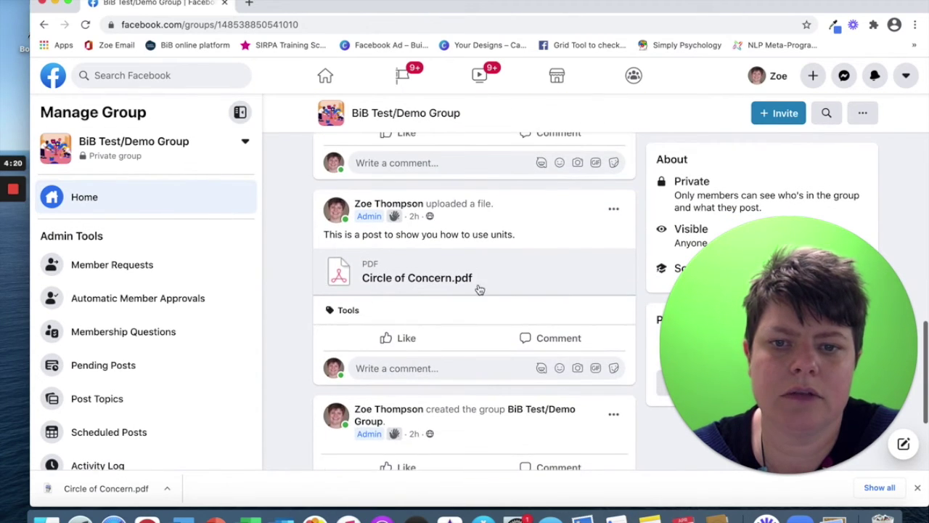
pyautogui.click(613, 210)
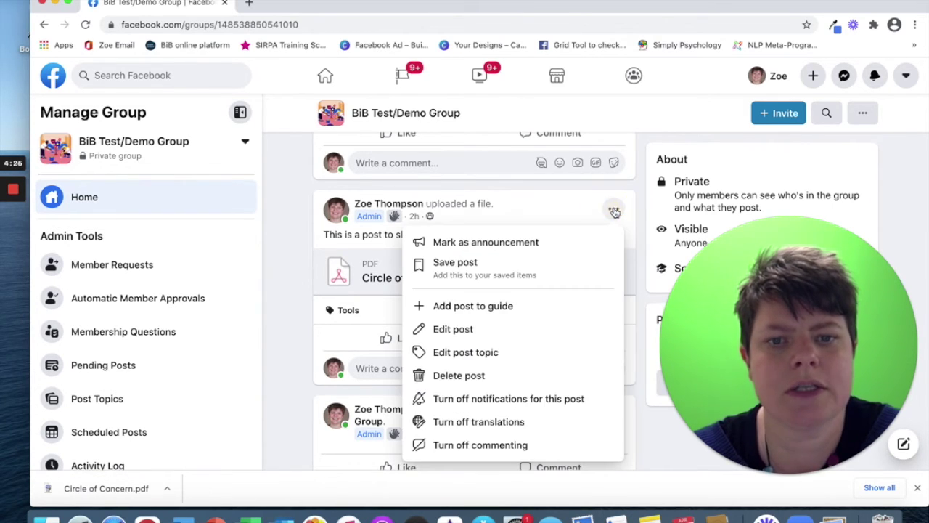
pyautogui.click(495, 311)
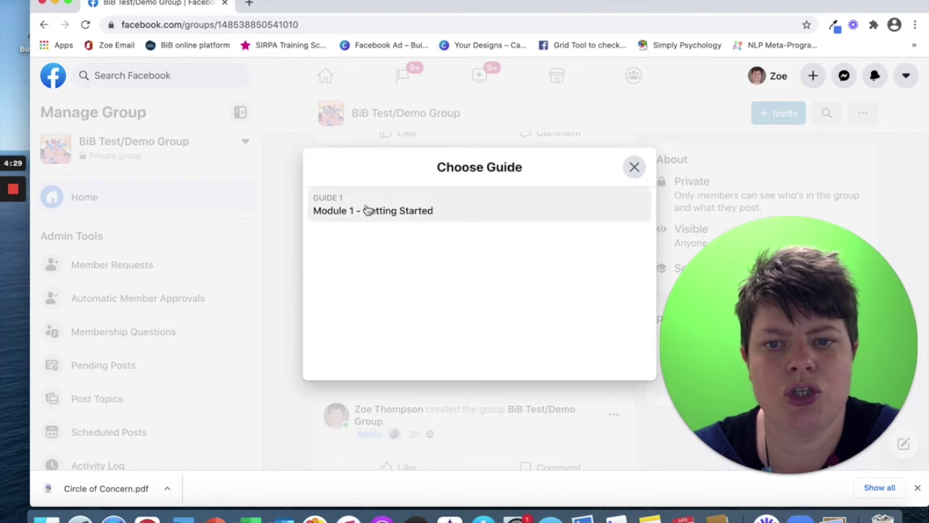
pyautogui.click(366, 209)
# Step: Title the guide entry 'Circle of Concern', save it, and close the guide viewer
pyautogui.click(380, 296)
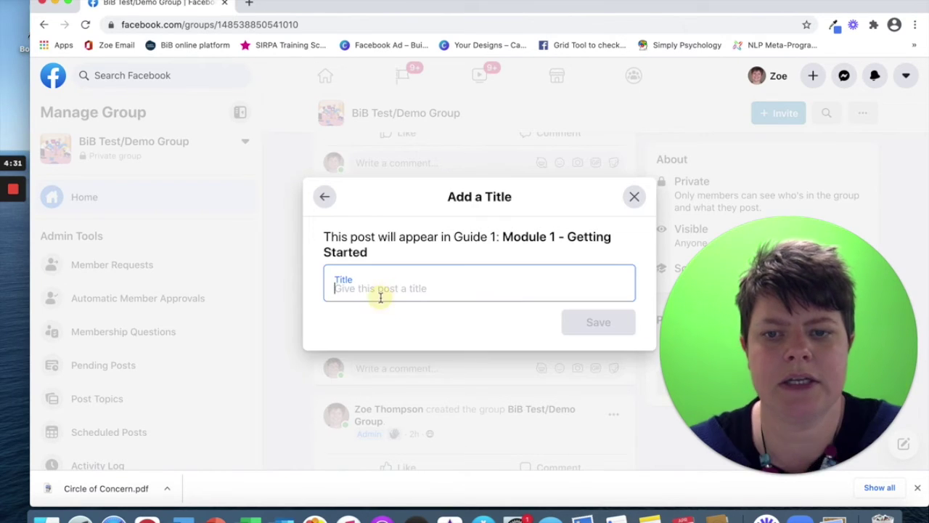
pyautogui.write('Circle of Concern')
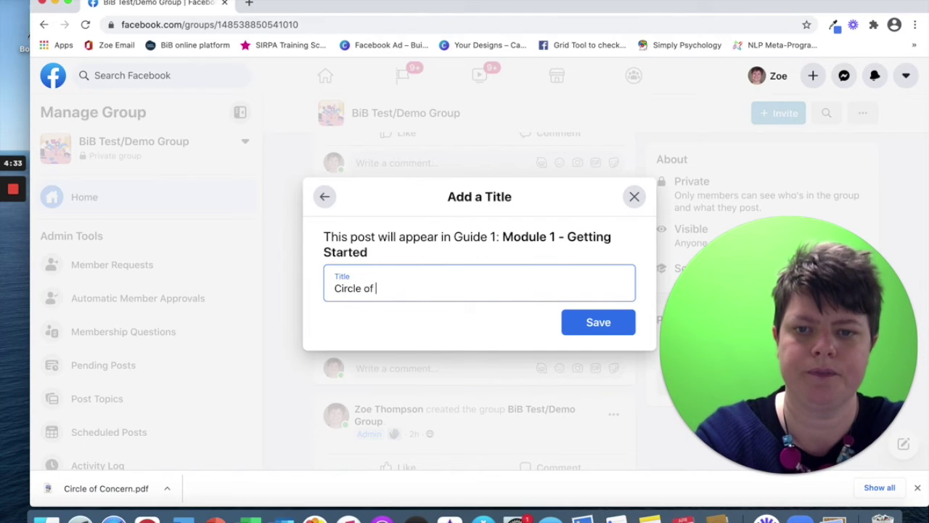
pyautogui.click(582, 320)
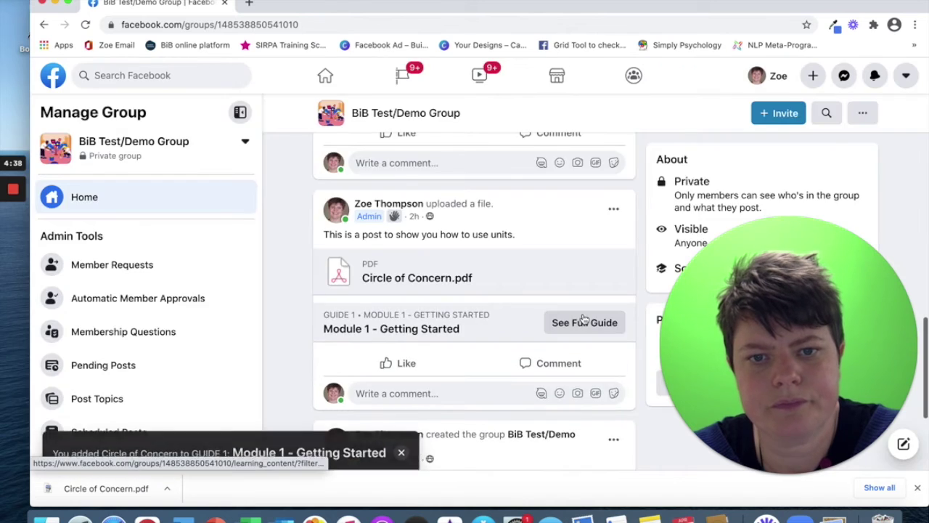
pyautogui.click(581, 321)
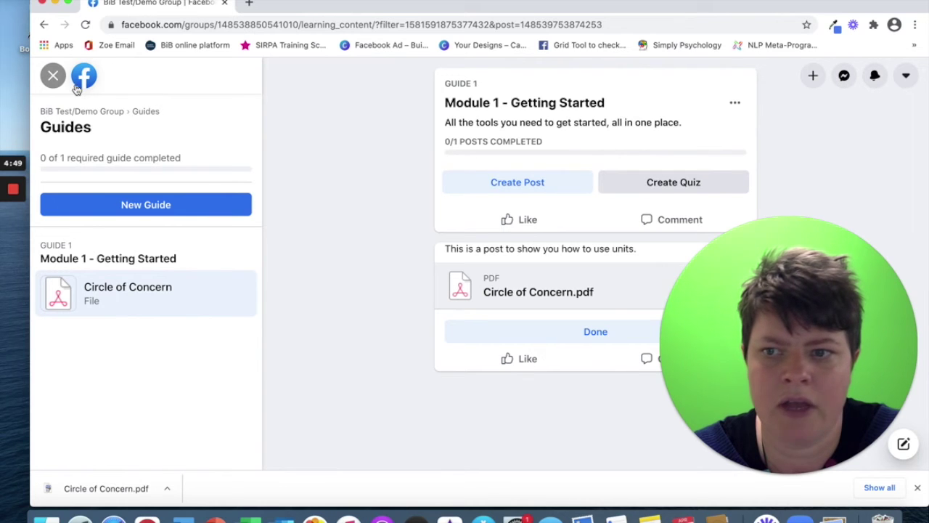
pyautogui.click(52, 76)
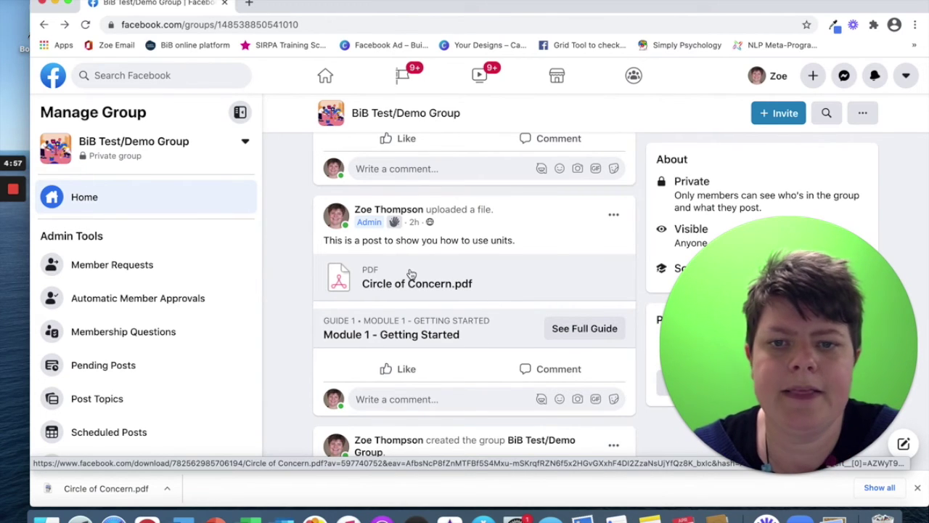
# Step: Save the Circle of Concern post without its Tools topic, then return to the feed's top
pyautogui.click(614, 215)
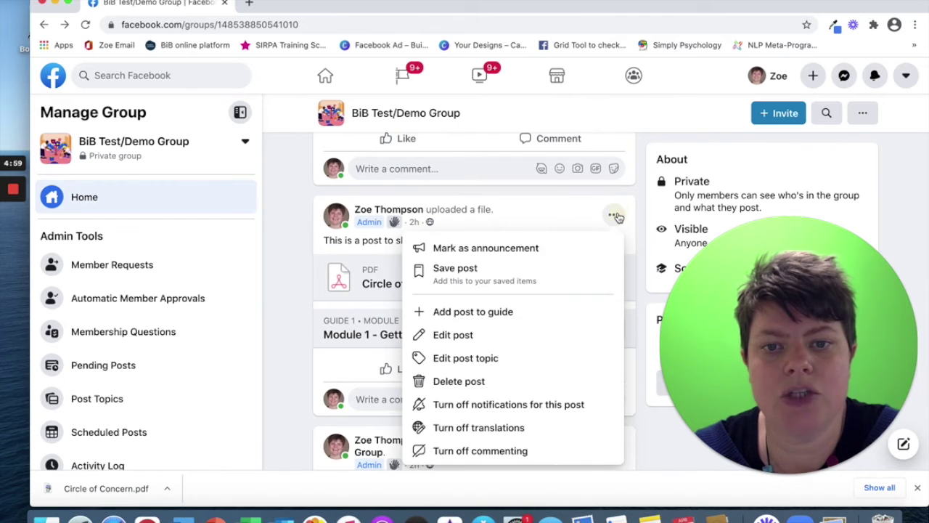
pyautogui.click(488, 359)
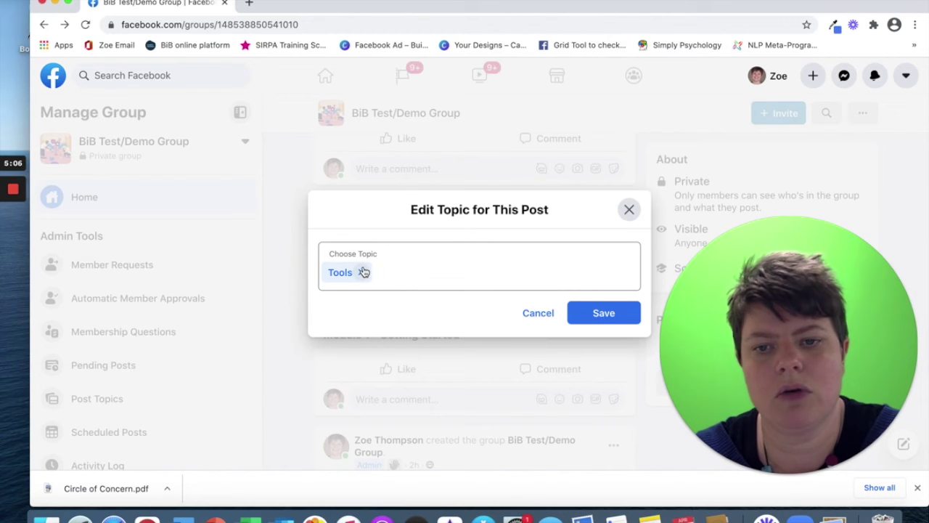
pyautogui.click(594, 319)
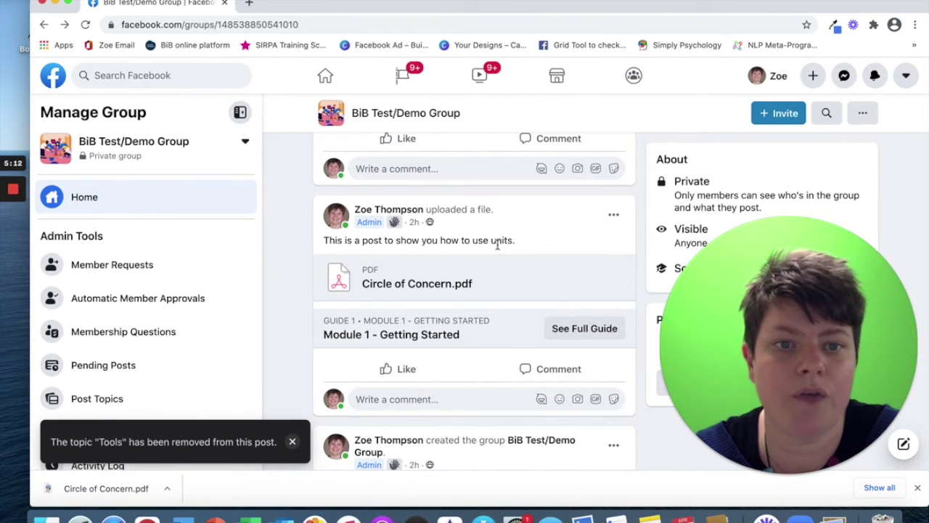
pyautogui.moveTo(705, 332); pyautogui.dragTo(356, 291)
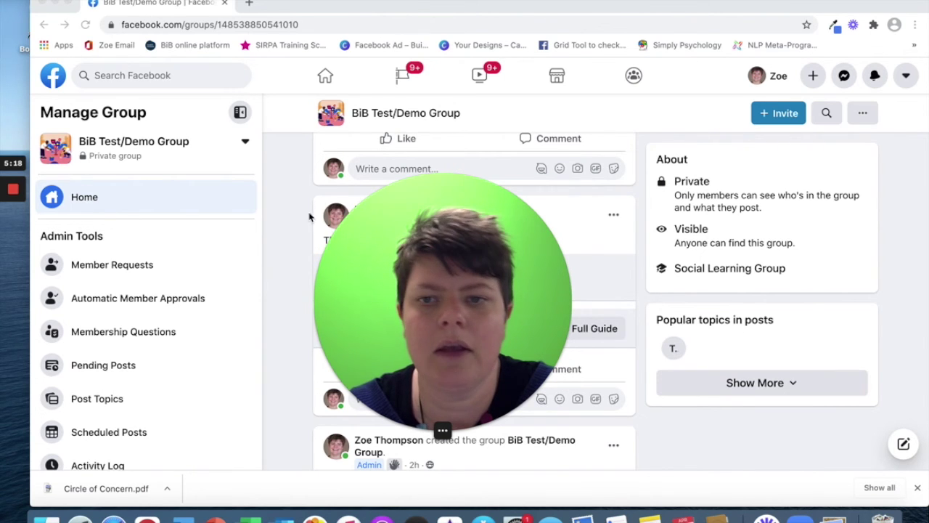
pyautogui.scroll(2, 304, 200)
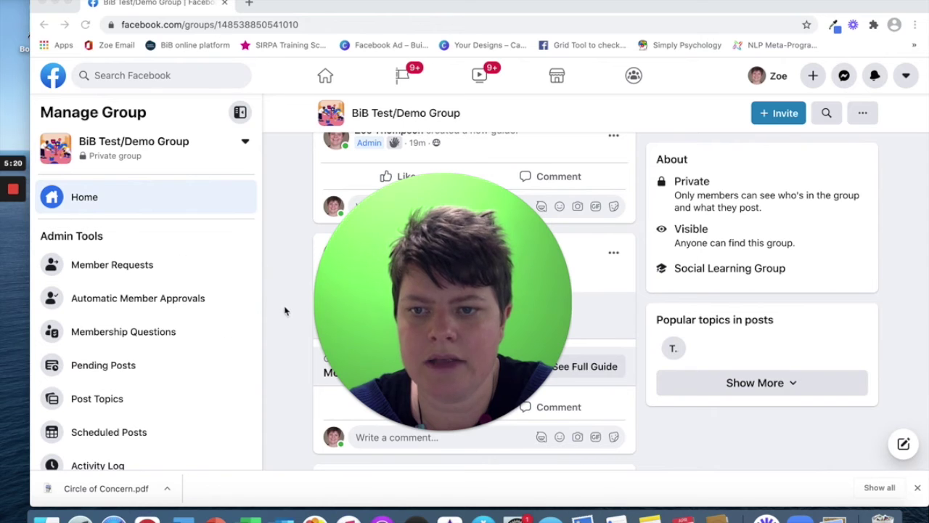
pyautogui.moveTo(428, 301); pyautogui.dragTo(741, 333)
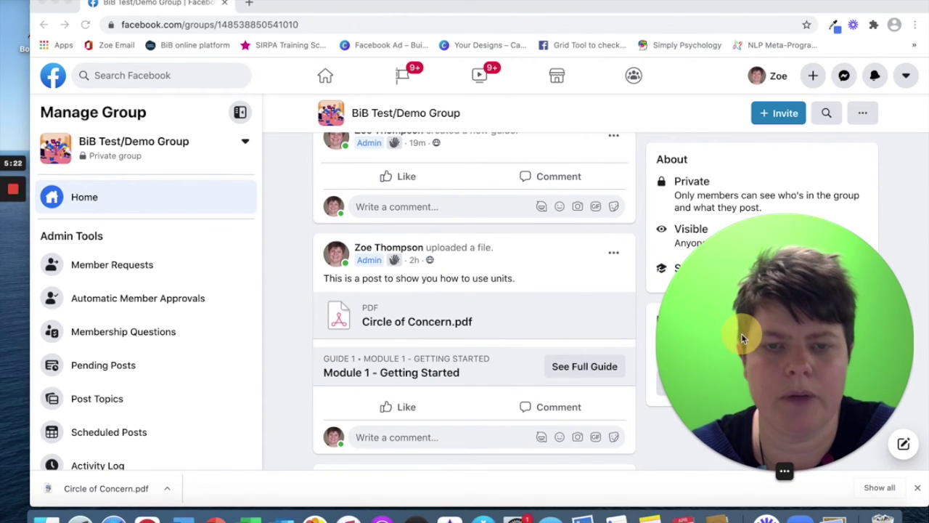
pyautogui.scroll(6, 512, 283)
pyautogui.scroll(6, 512, 285)
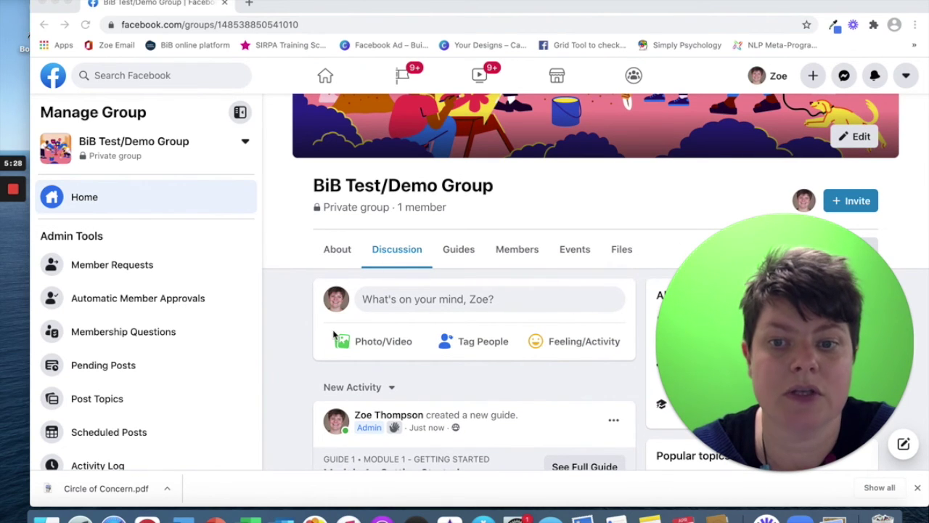
pyautogui.click(80, 401)
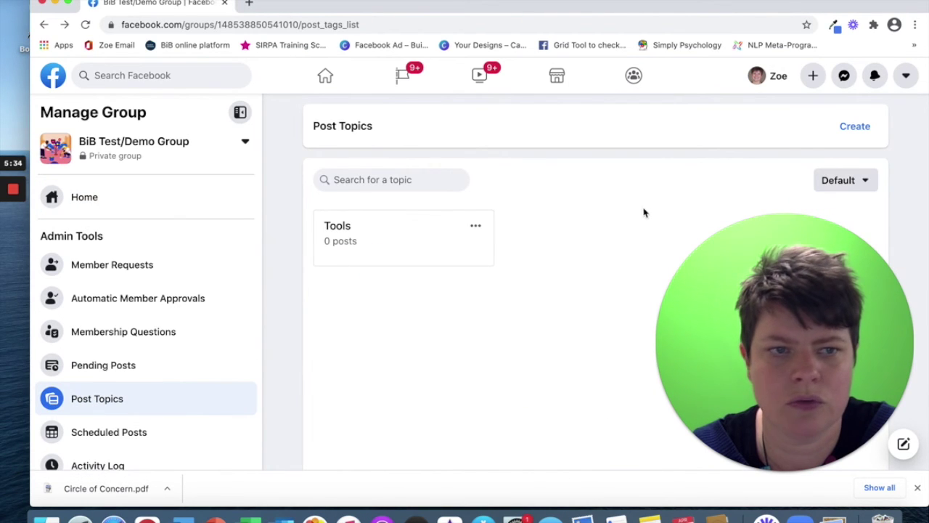
pyautogui.click(857, 127)
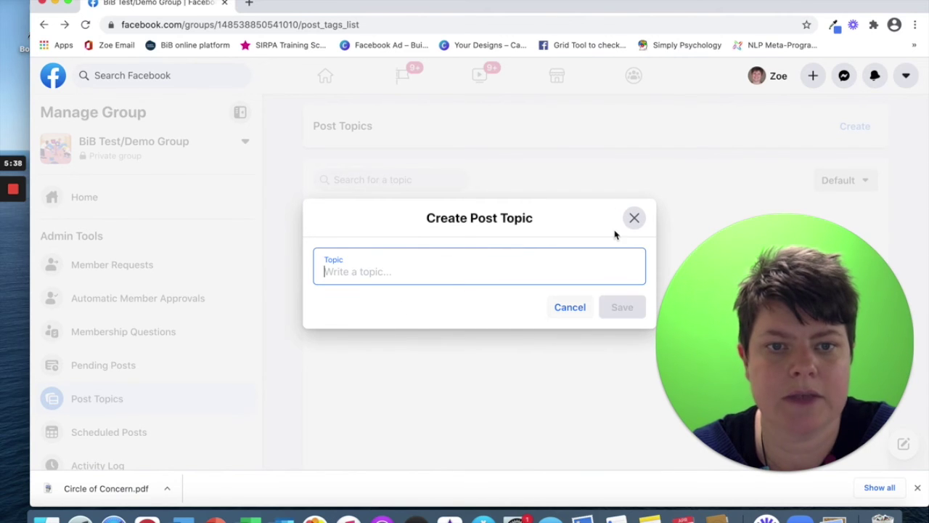
pyautogui.click(634, 217)
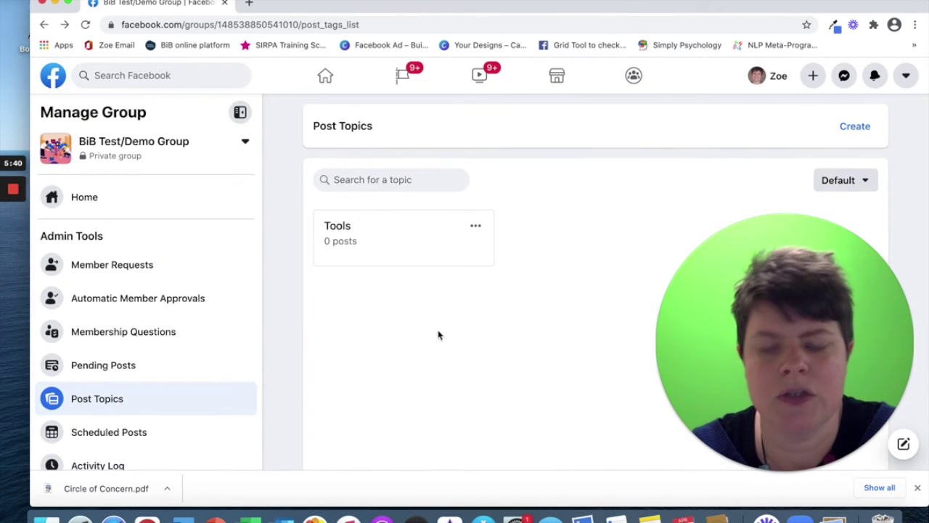
pyautogui.scroll(1, 429, 340)
pyautogui.click(93, 199)
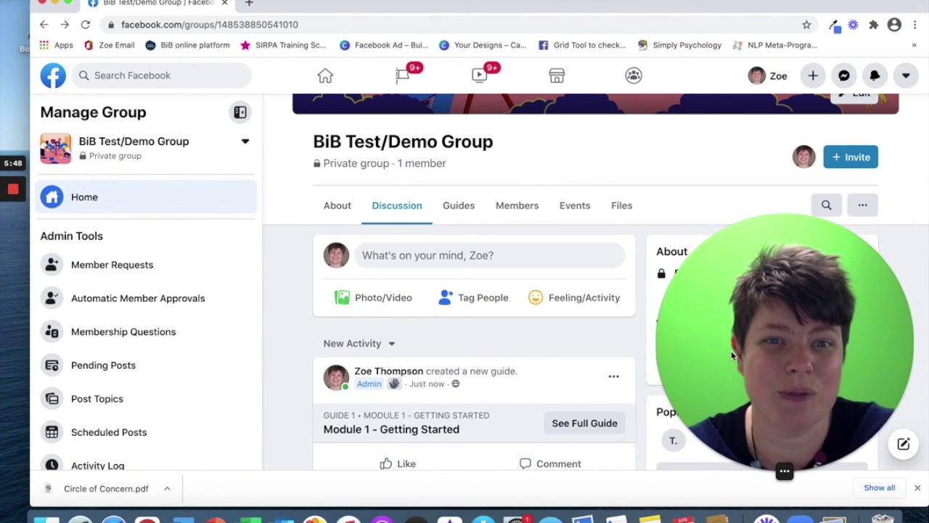
pyautogui.moveTo(730, 347); pyautogui.dragTo(109, 334)
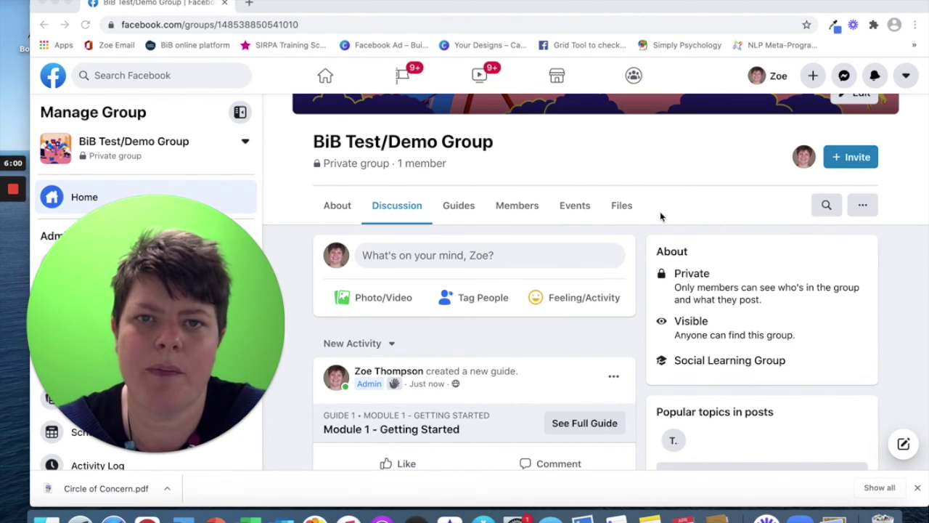
pyautogui.moveTo(169, 304)
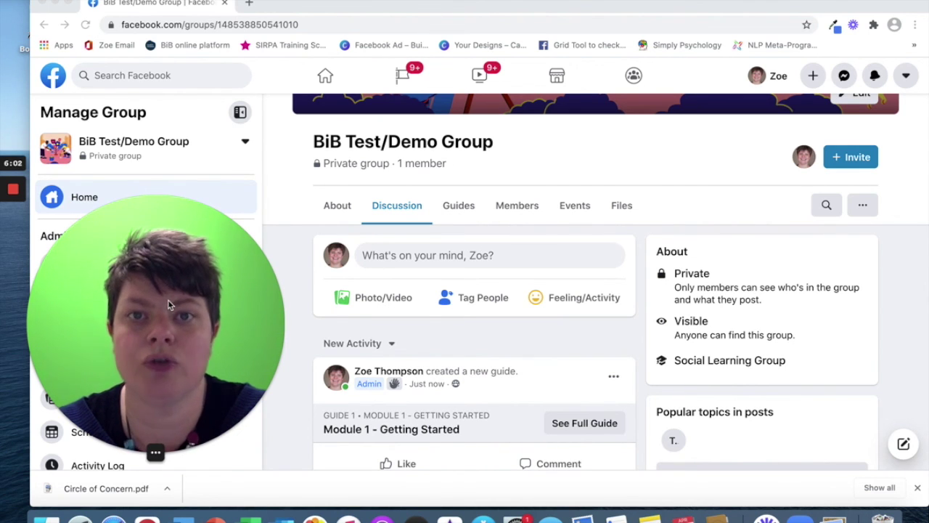